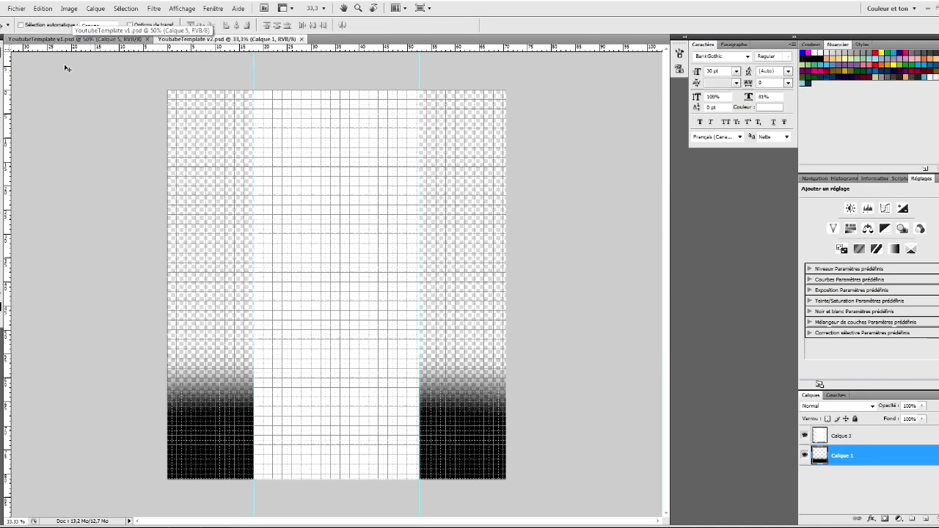
# - Switch to Firefox, open the bookmarked YouTube channel and examine the background on its Sélection page
pyautogui.click(62, 38)
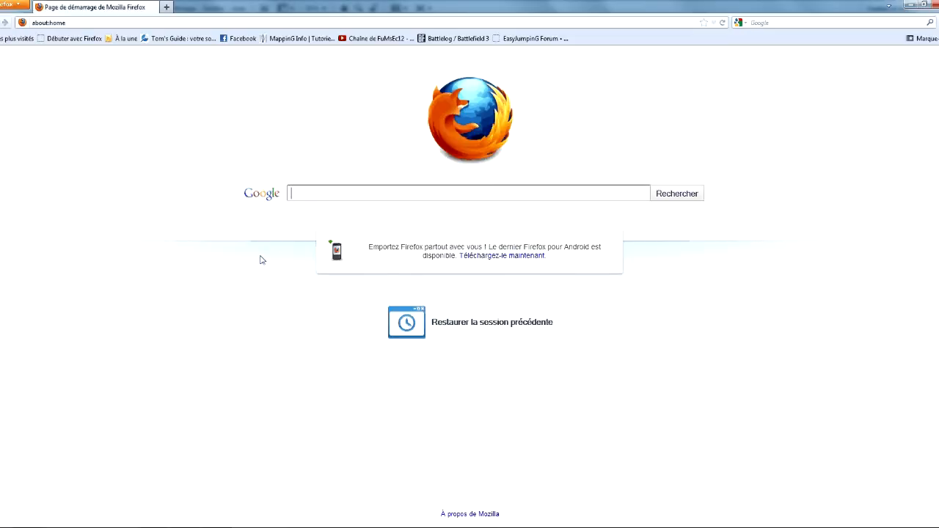
pyautogui.click(361, 43)
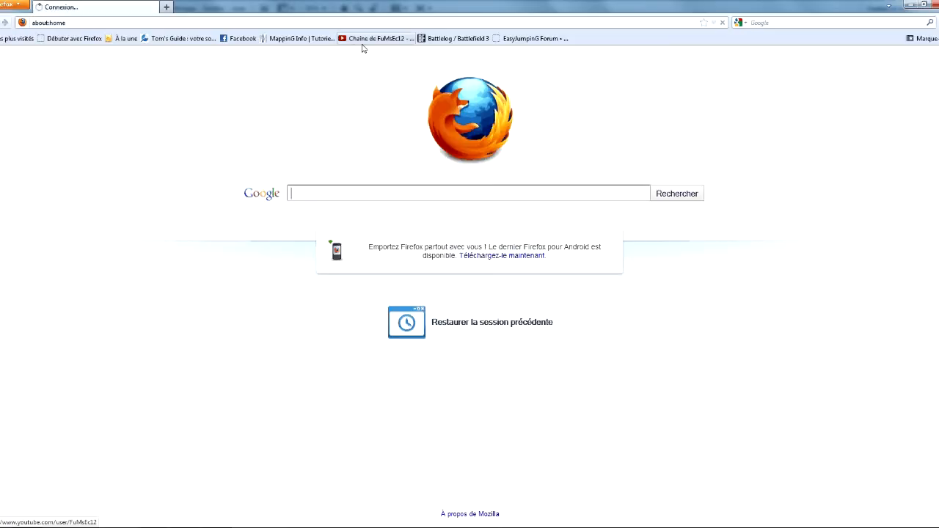
pyautogui.click(362, 44)
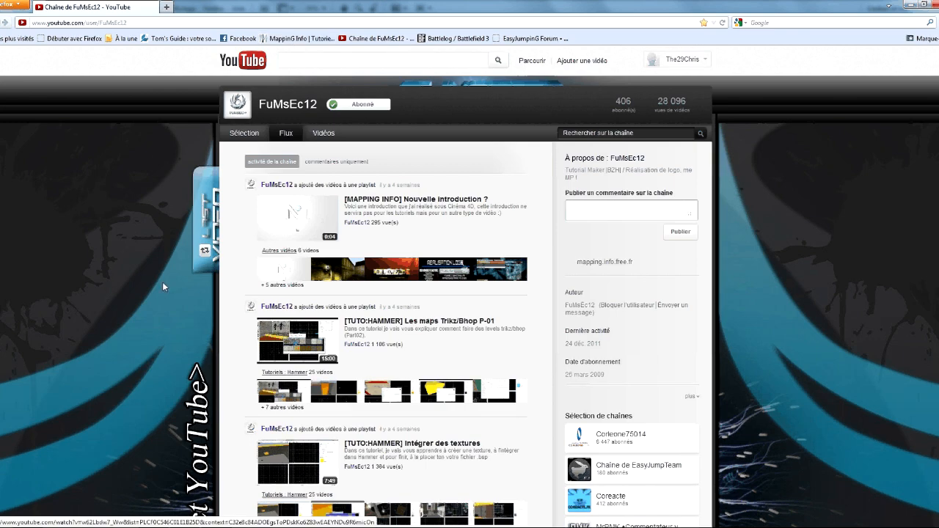
pyautogui.click(242, 136)
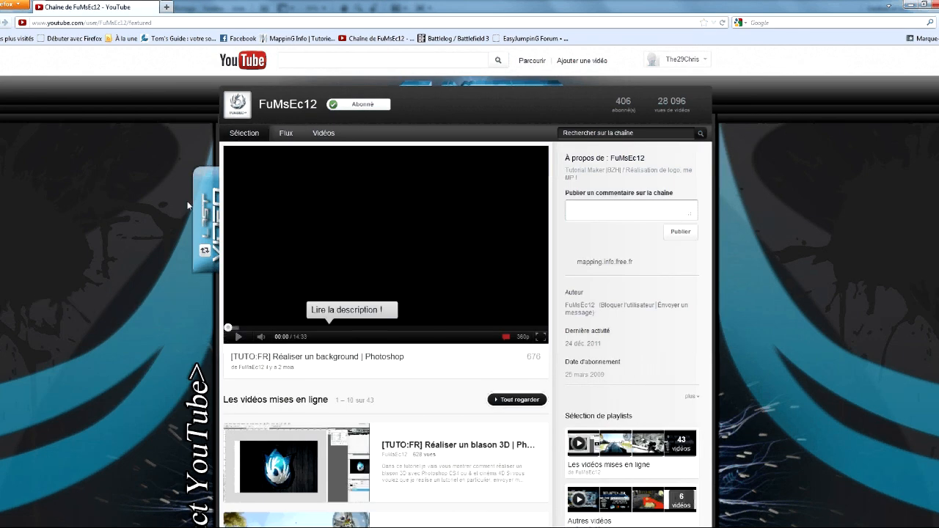
pyautogui.scroll(-3, 154, 315)
pyautogui.scroll(3, 151, 317)
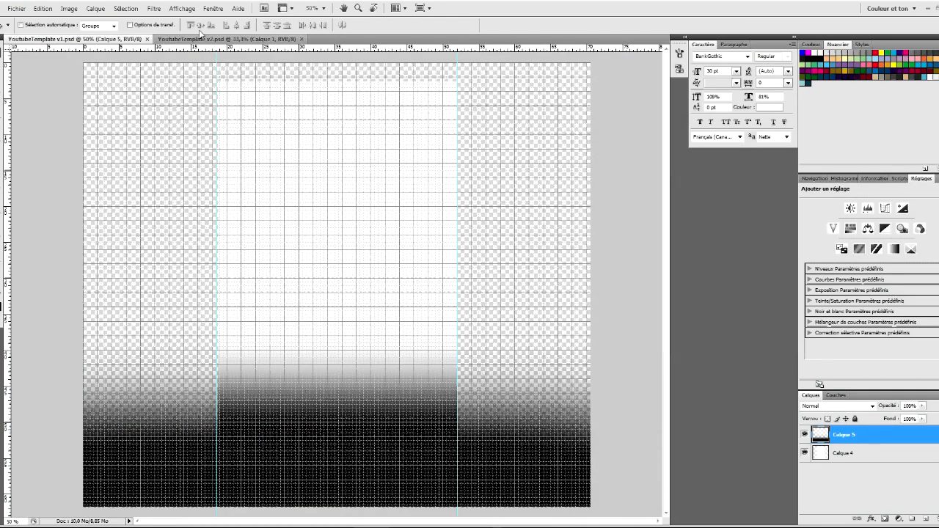
# - Switch back to Photoshop, compare the YoutubeTemplate v1 and v2 documents, and inspect the Calque 3 and Calque 1 layers in v2
pyautogui.click(201, 38)
pyautogui.click(131, 39)
pyautogui.click(217, 40)
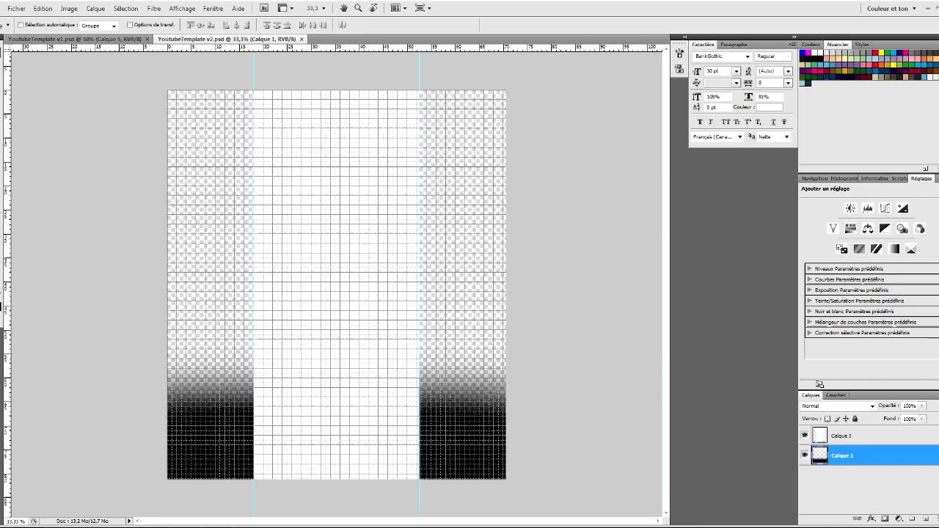
pyautogui.click(866, 435)
pyautogui.click(849, 462)
pyautogui.click(856, 444)
pyautogui.click(855, 461)
pyautogui.click(856, 436)
pyautogui.moveTo(335, 212); pyautogui.dragTo(337, 214)
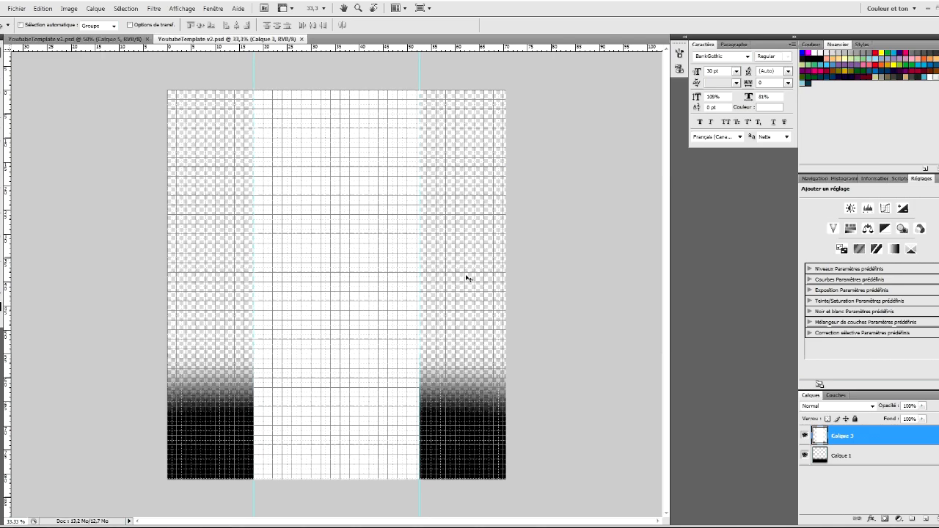
# - Try shifting Calque 1 and Calque 3 upward in the v2 template, undoing each move
pyautogui.click(834, 459)
pyautogui.moveTo(348, 379); pyautogui.dragTo(350, 338)
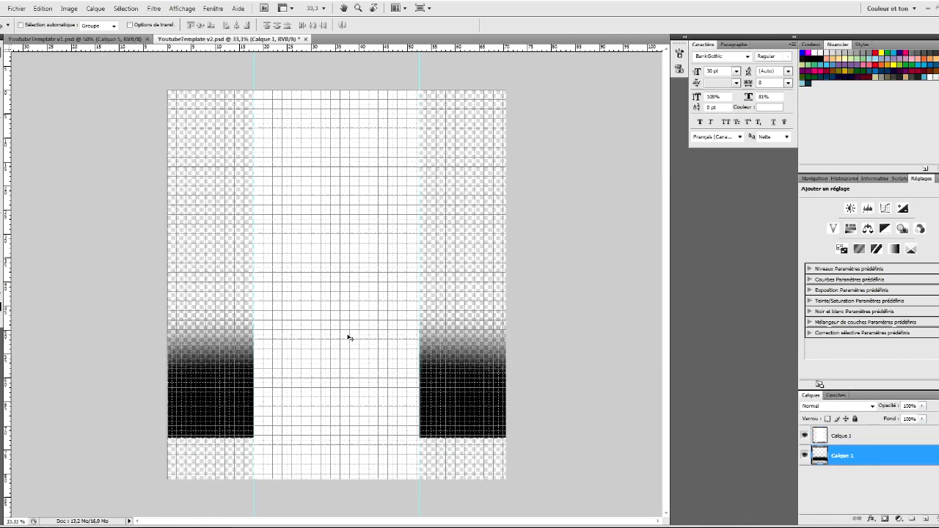
pyautogui.hotkey('ctrl', 'z')
pyautogui.moveTo(413, 404); pyautogui.dragTo(411, 375)
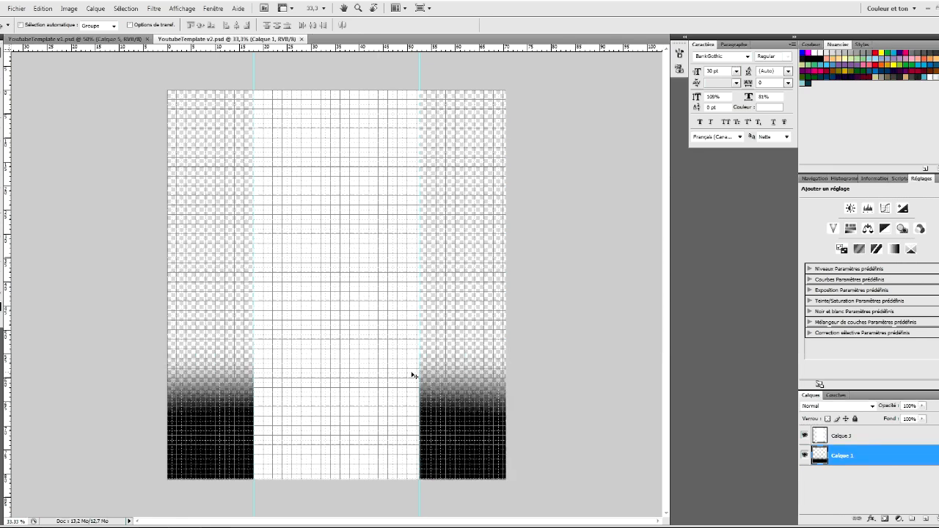
pyautogui.click(881, 434)
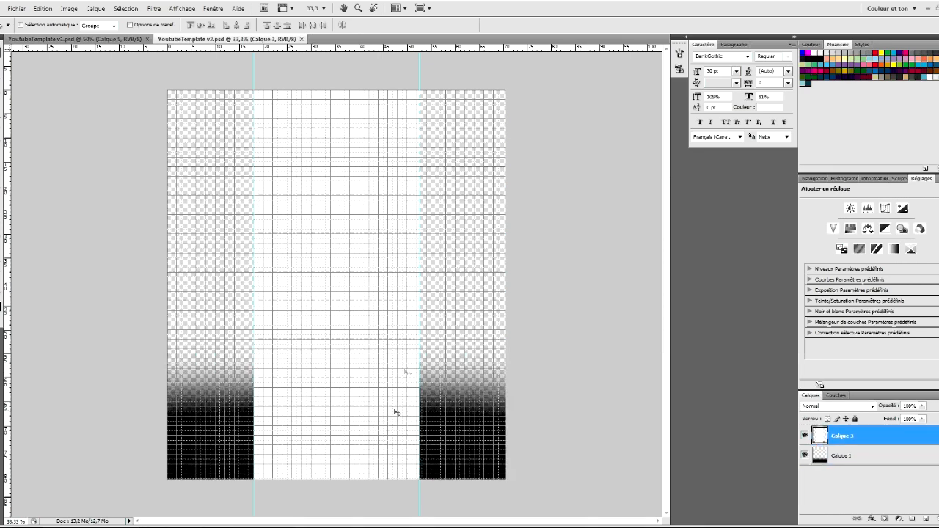
pyautogui.moveTo(397, 413); pyautogui.dragTo(395, 392)
pyautogui.hotkey('ctrl', 'z')
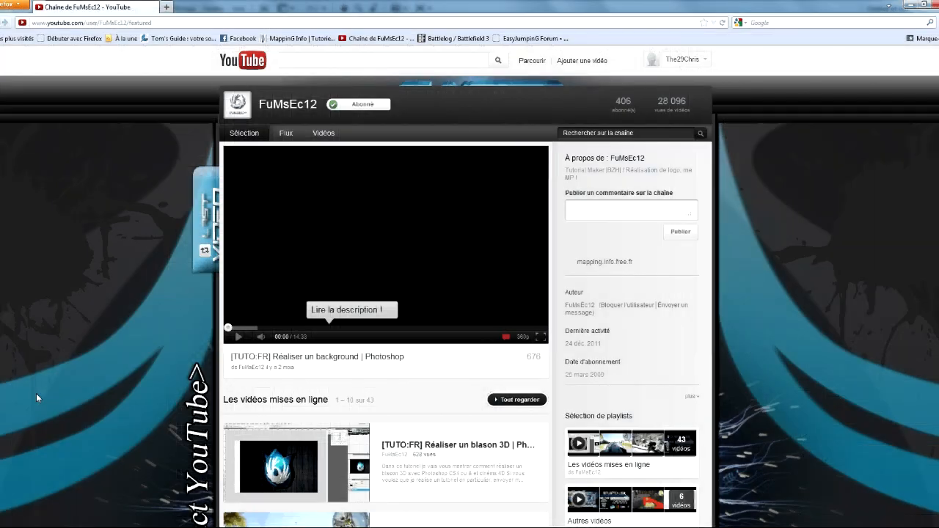
# - Switch to Firefox and examine how the channel's background image fades out down the length of the page
pyautogui.scroll(-12, 83, 372)
pyautogui.scroll(-3, 85, 372)
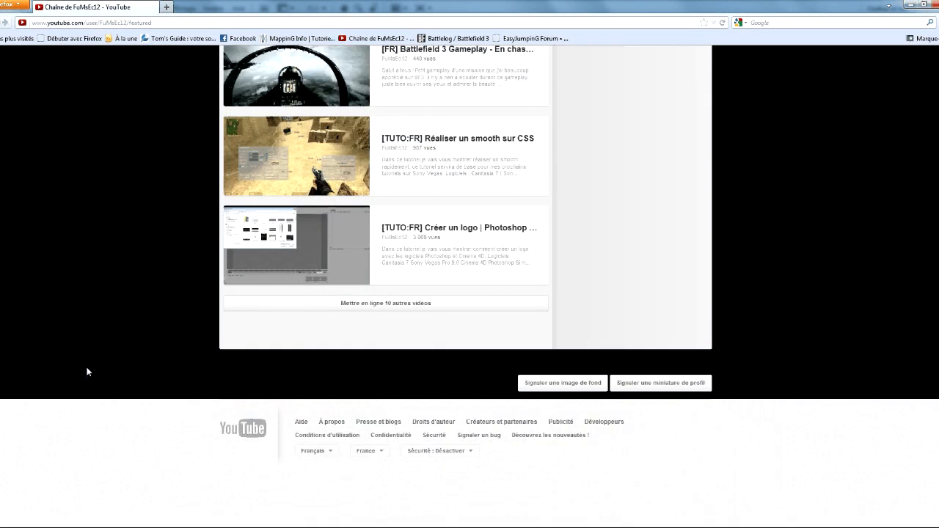
pyautogui.scroll(15, 85, 372)
pyautogui.scroll(-4, 87, 372)
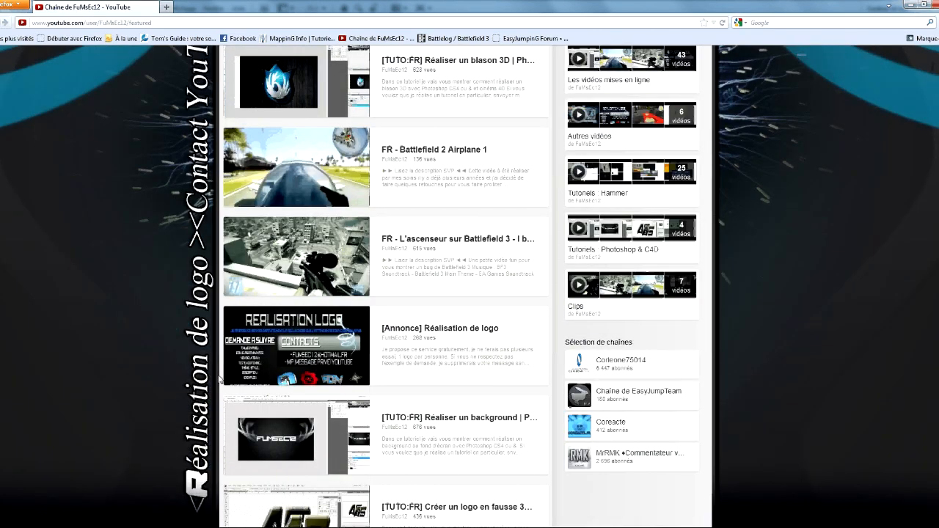
pyautogui.scroll(-6, 239, 391)
pyautogui.scroll(5, 238, 391)
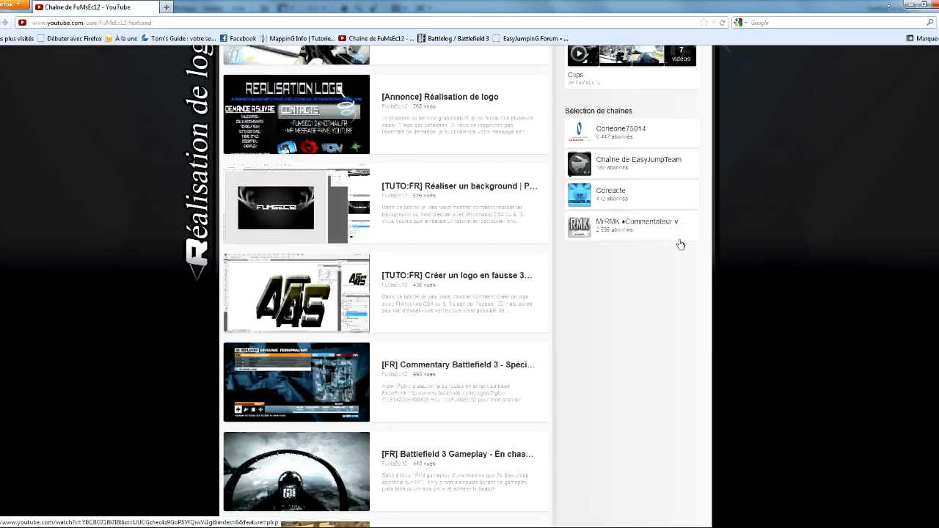
# - Open the first channel listed under Sélection de chaînes and examine how its background ends further down the page
pyautogui.click(621, 129)
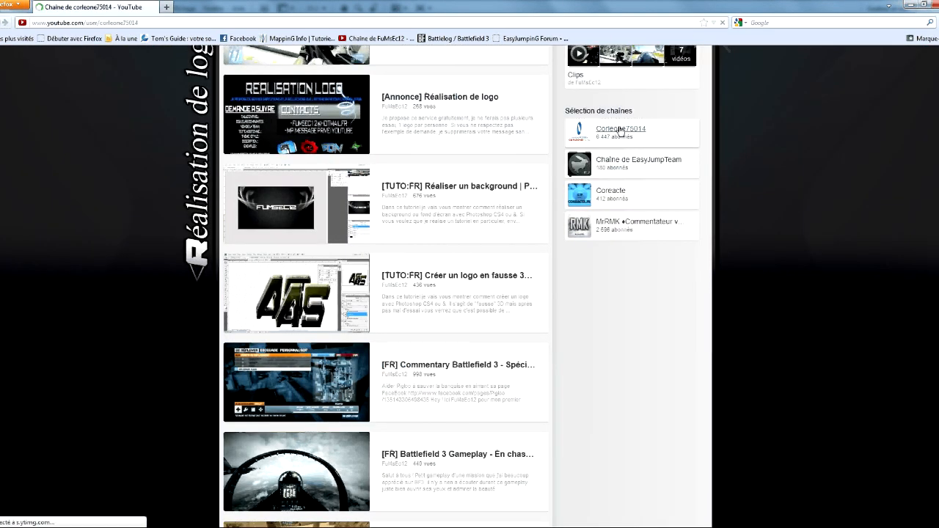
pyautogui.scroll(-10, 195, 375)
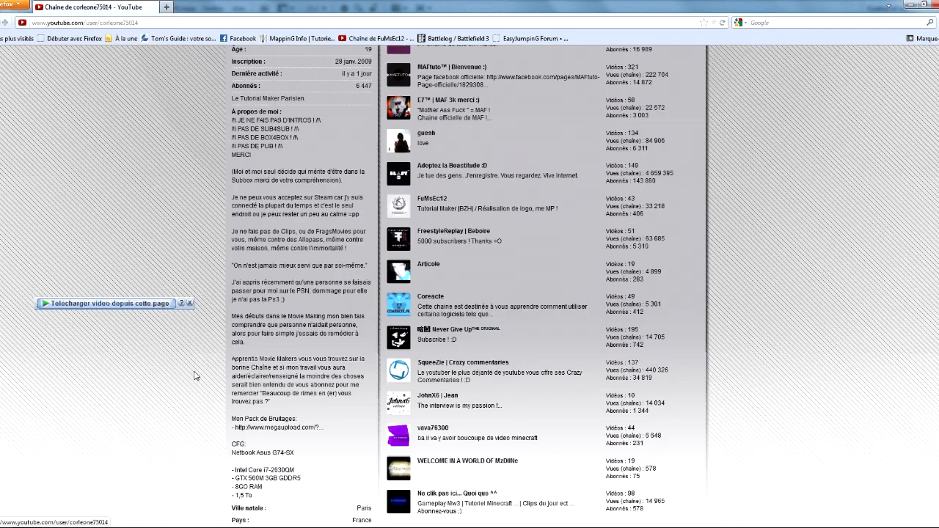
pyautogui.scroll(-4, 193, 345)
pyautogui.scroll(1, 191, 305)
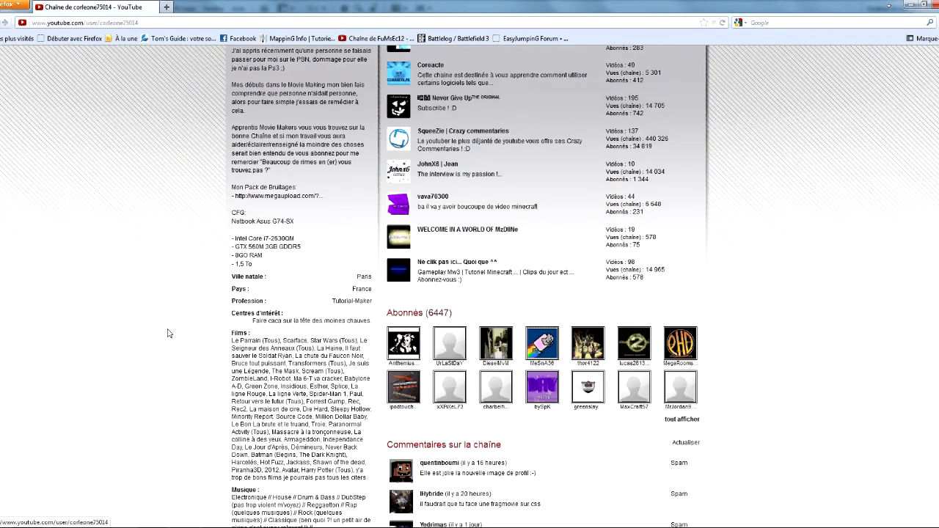
pyautogui.scroll(-4, 849, 339)
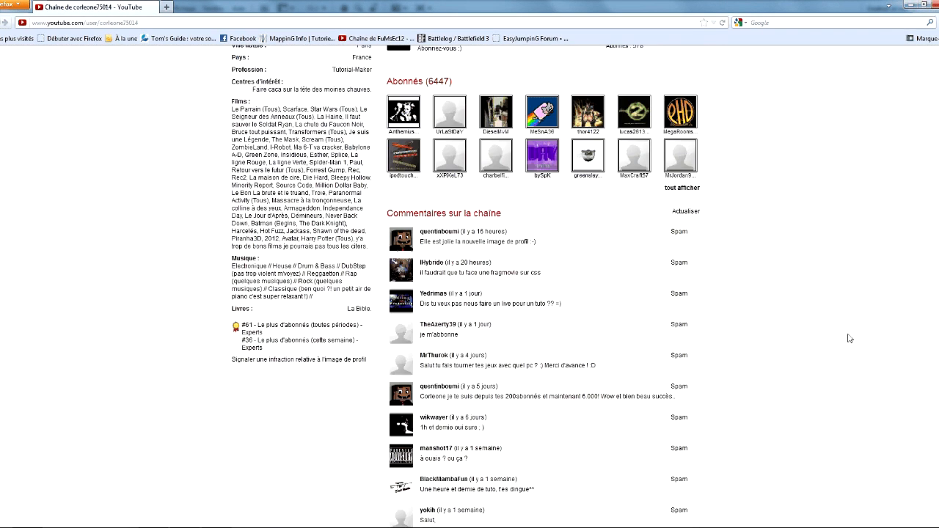
pyautogui.scroll(-3, 849, 338)
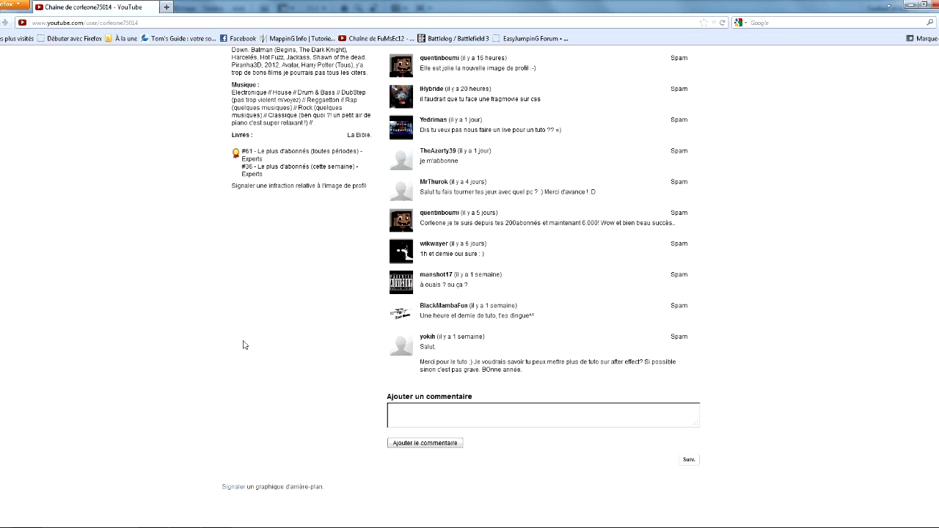
pyautogui.scroll(8, 81, 363)
pyautogui.scroll(4, 81, 362)
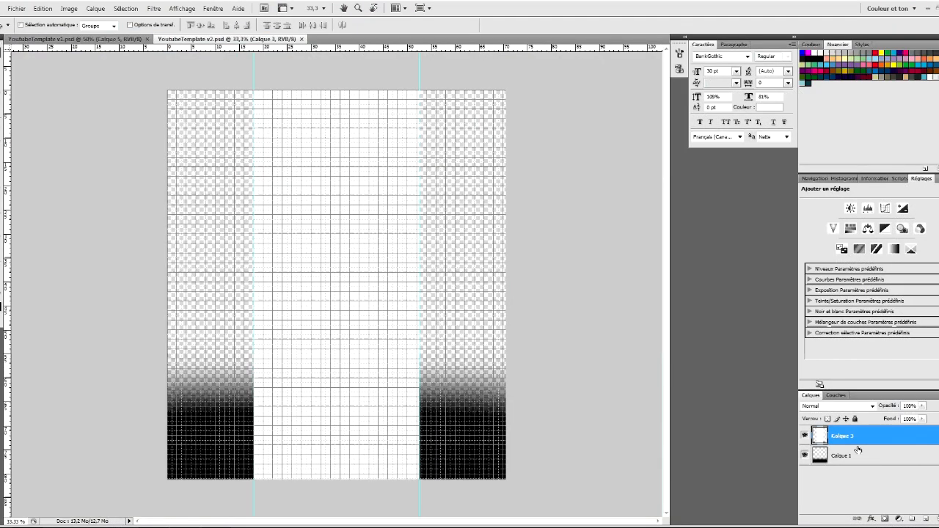
# - Switch back to Photoshop, place Calque 3 beneath Calque 1 in the v2 template, and select Calque 4 in the v1 template
pyautogui.moveTo(868, 438); pyautogui.dragTo(866, 464)
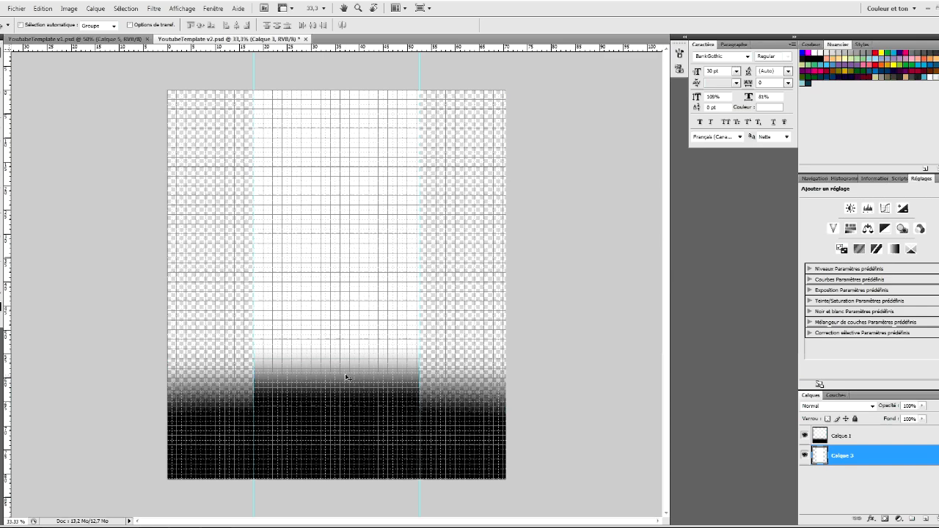
pyautogui.click(129, 40)
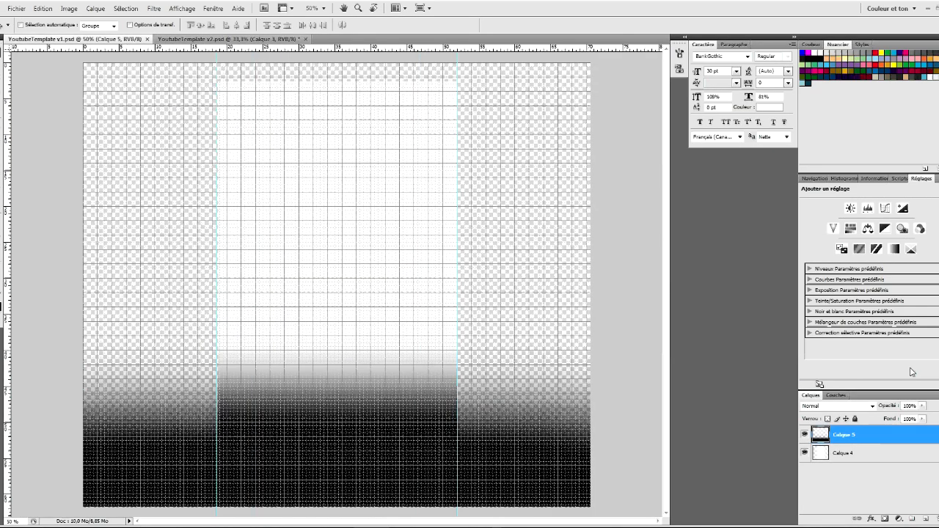
pyautogui.click(847, 454)
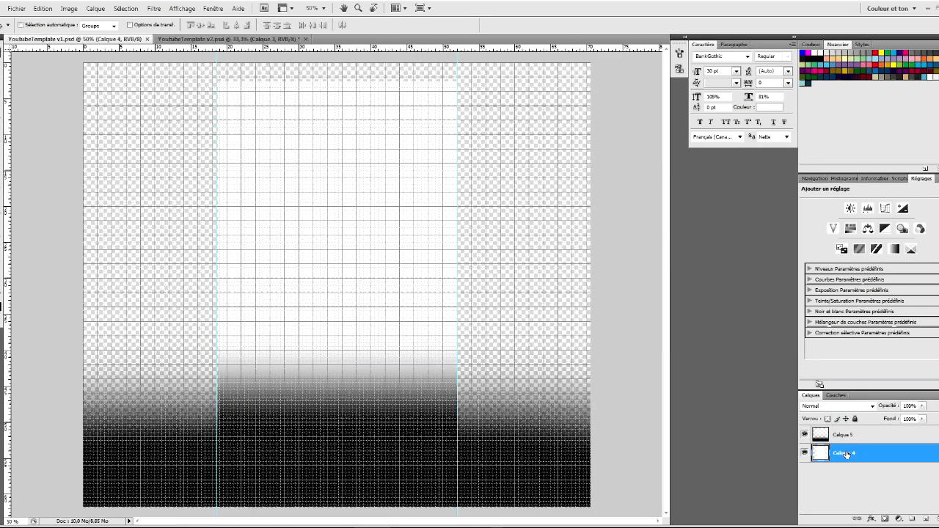
# - Apply a white (ffffff) Color Overlay to the Calque 5 fade layer in the v1 template
pyautogui.click(848, 433)
pyautogui.rightClick(848, 431)
pyautogui.click(833, 204)
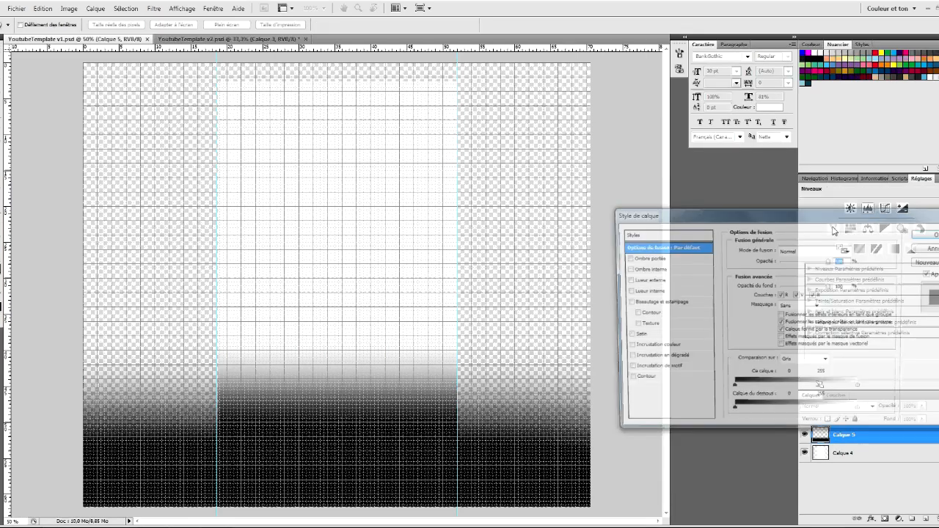
pyautogui.click(625, 348)
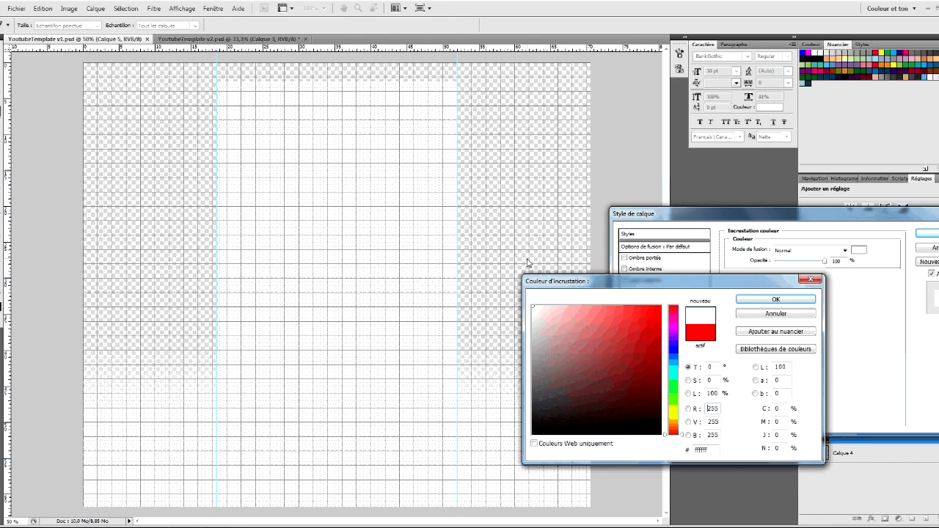
pyautogui.click(776, 299)
pyautogui.click(926, 233)
# - Try a linear Gradient Overlay on Calque 4 using the Black 2 - 3D preset
pyautogui.click(859, 473)
pyautogui.rightClick(858, 473)
pyautogui.click(844, 244)
pyautogui.click(625, 358)
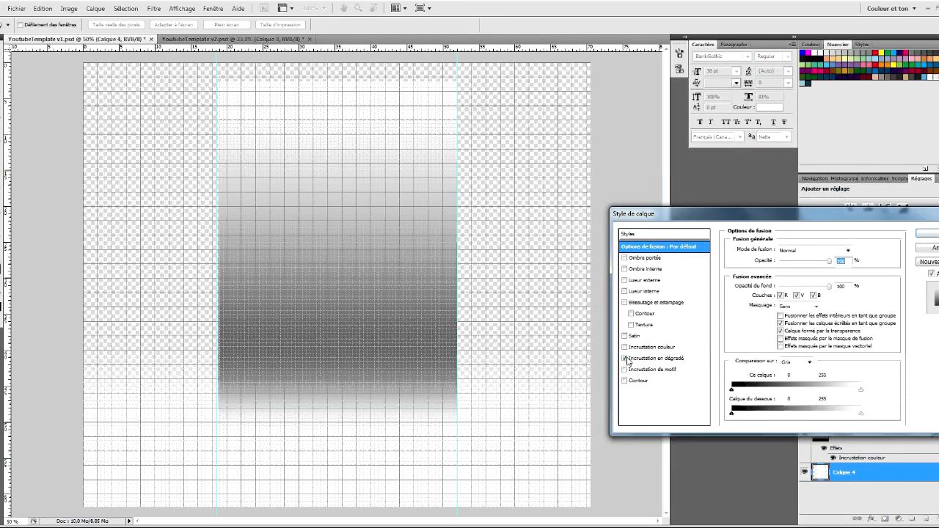
pyautogui.click(640, 357)
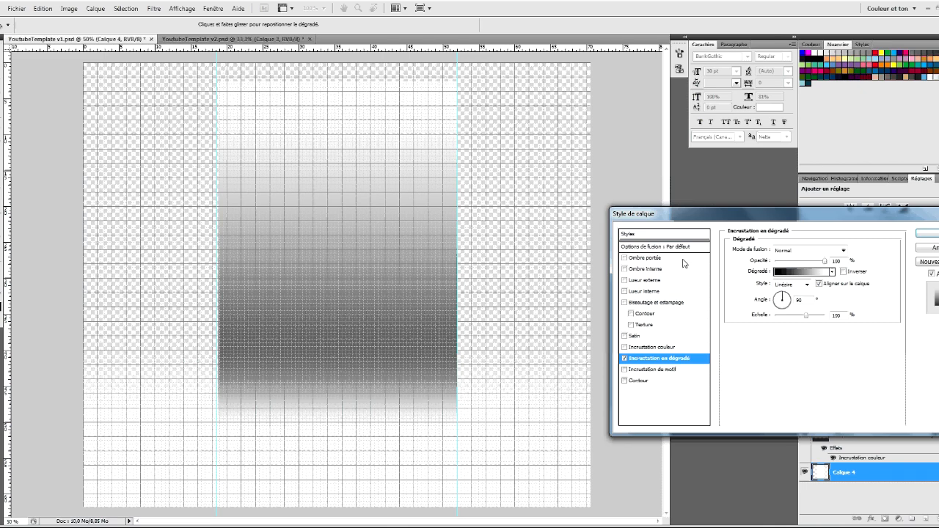
pyautogui.click(624, 303)
pyautogui.click(625, 302)
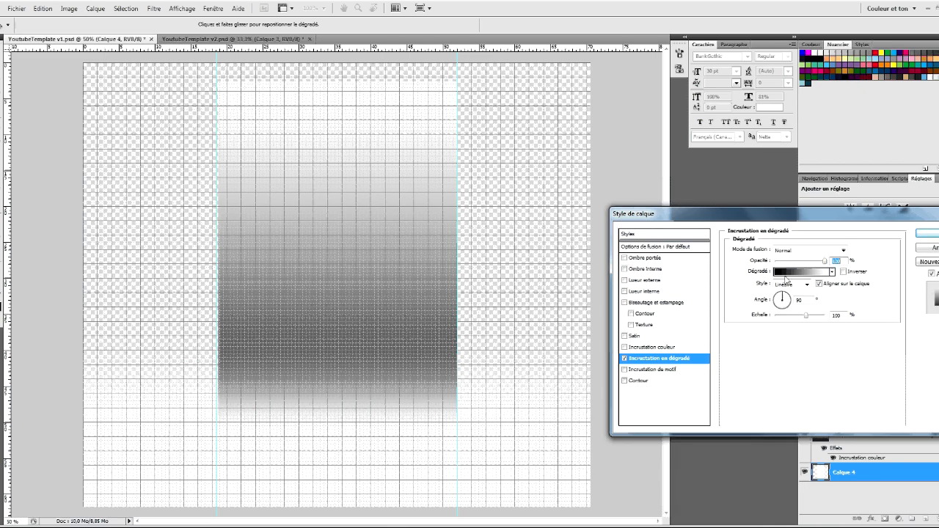
pyautogui.click(789, 272)
pyautogui.click(657, 347)
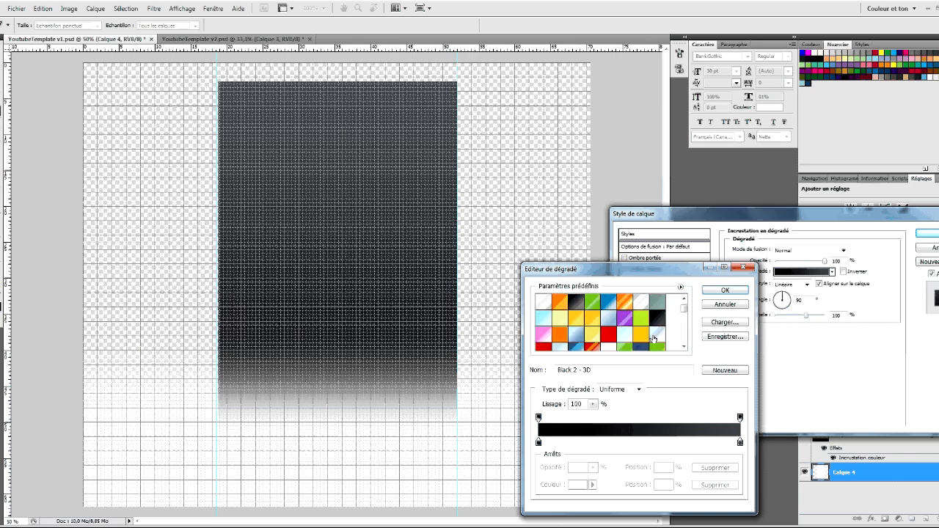
pyautogui.click(725, 290)
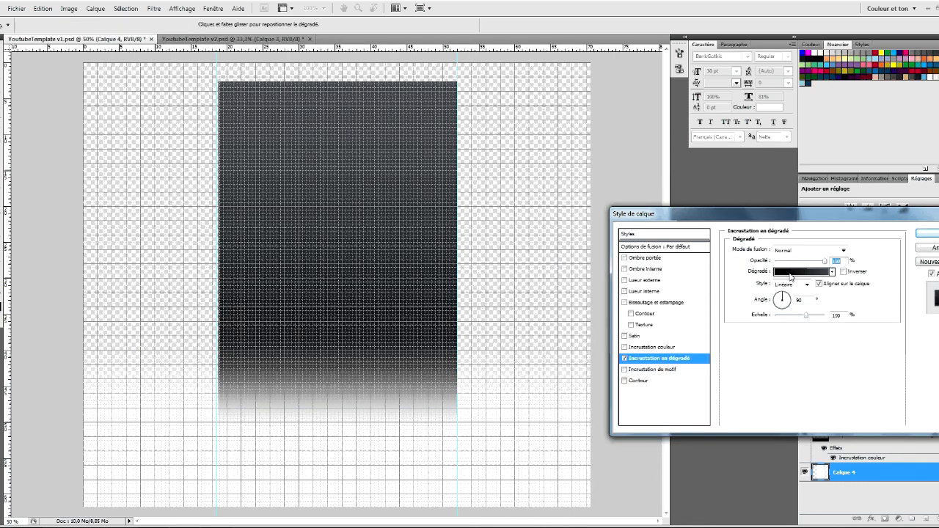
# - Try a Drop Shadow on Calque 4 and discard the pending layer style changes
pyautogui.moveTo(785, 213); pyautogui.dragTo(660, 194)
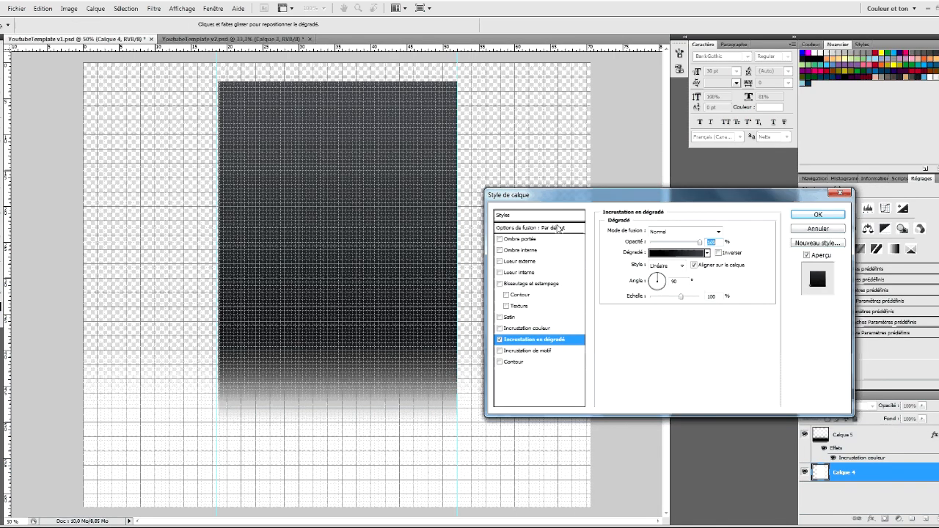
pyautogui.click(501, 239)
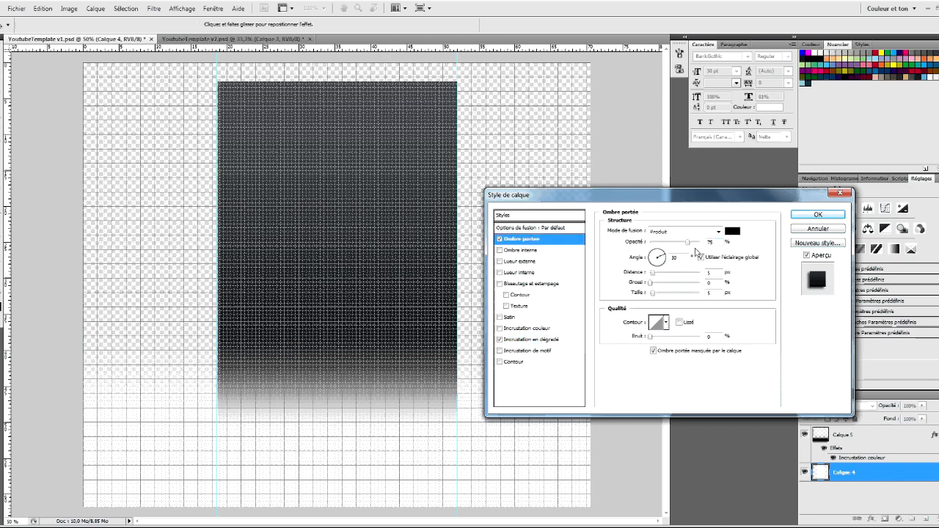
pyautogui.click(826, 231)
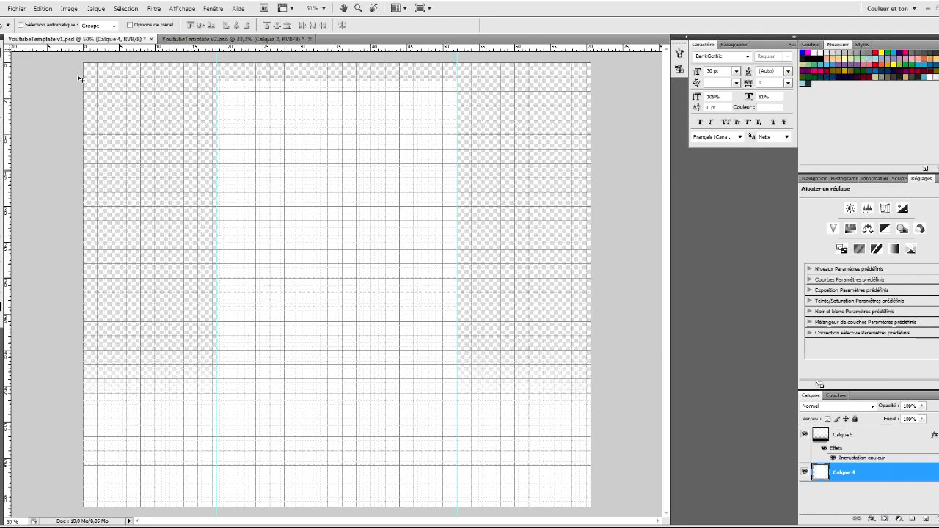
# - Open the image fond_ecran04-sf.png from the nProd folder
pyautogui.click(16, 8)
pyautogui.click(30, 22)
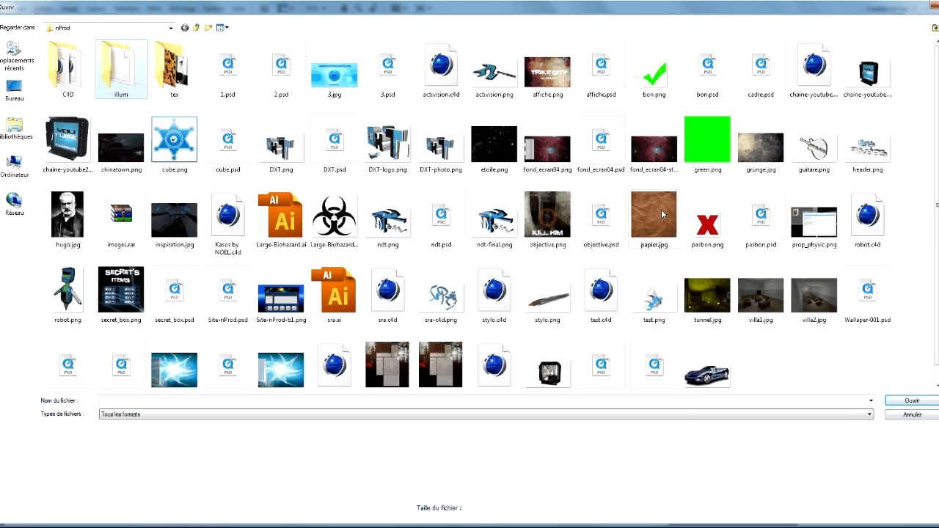
pyautogui.click(659, 141)
pyautogui.doubleClick(658, 141)
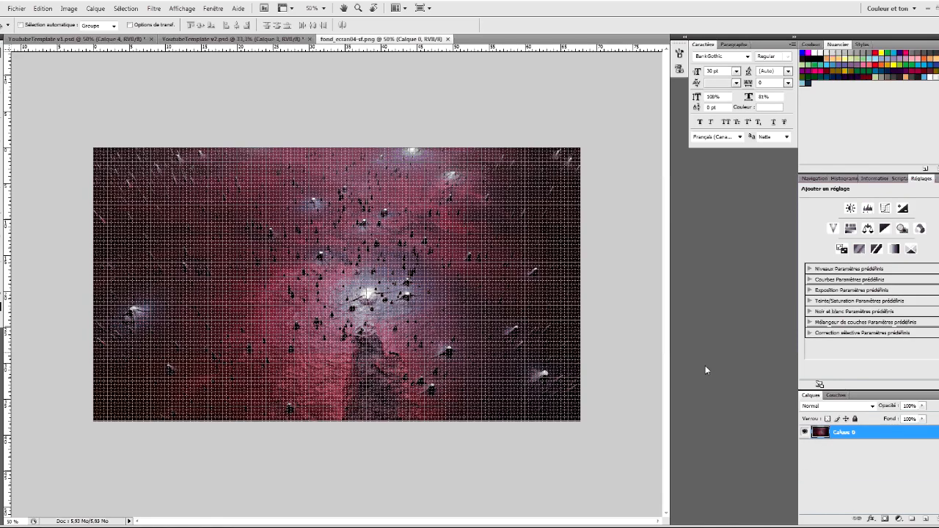
# - Copy the nebula image into the YoutubeTemplate v2 document and align it with the canvas's upper-left corner
pyautogui.click(181, 8)
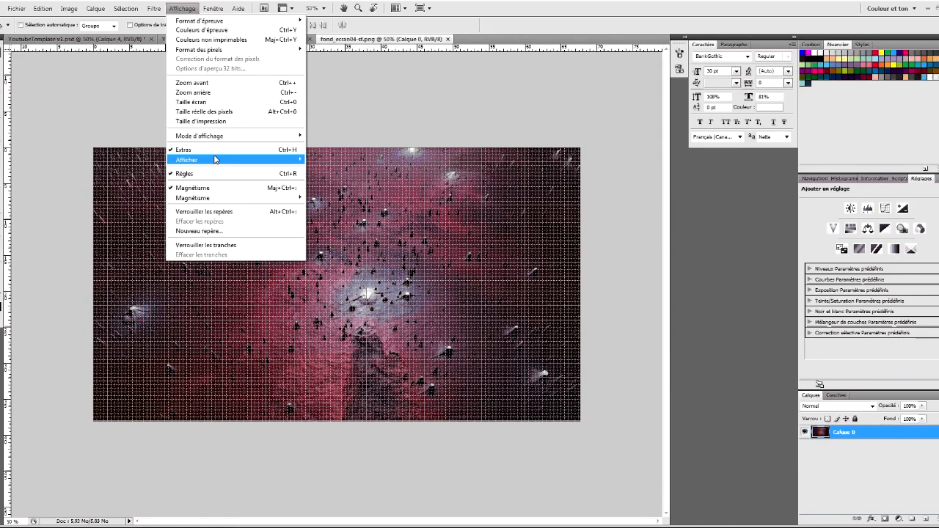
pyautogui.click(194, 162)
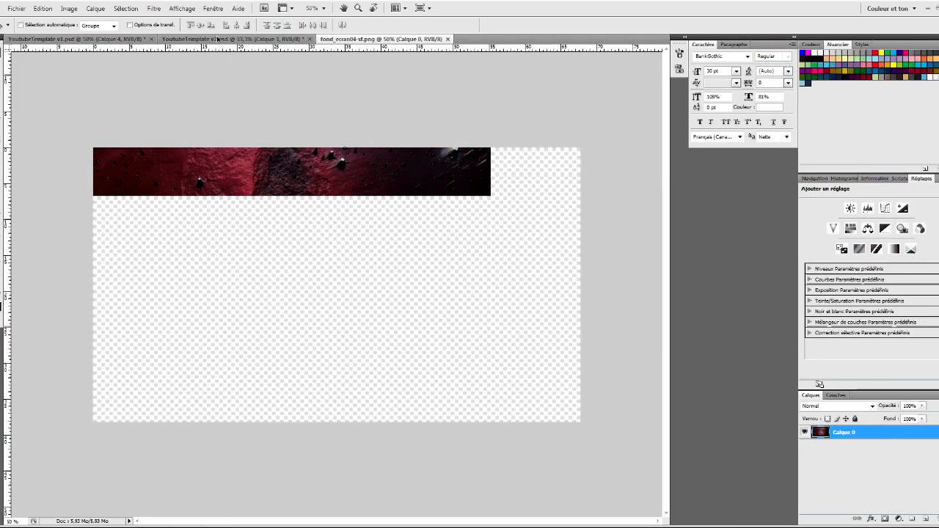
pyautogui.click(234, 39)
pyautogui.moveTo(303, 272); pyautogui.dragTo(317, 174)
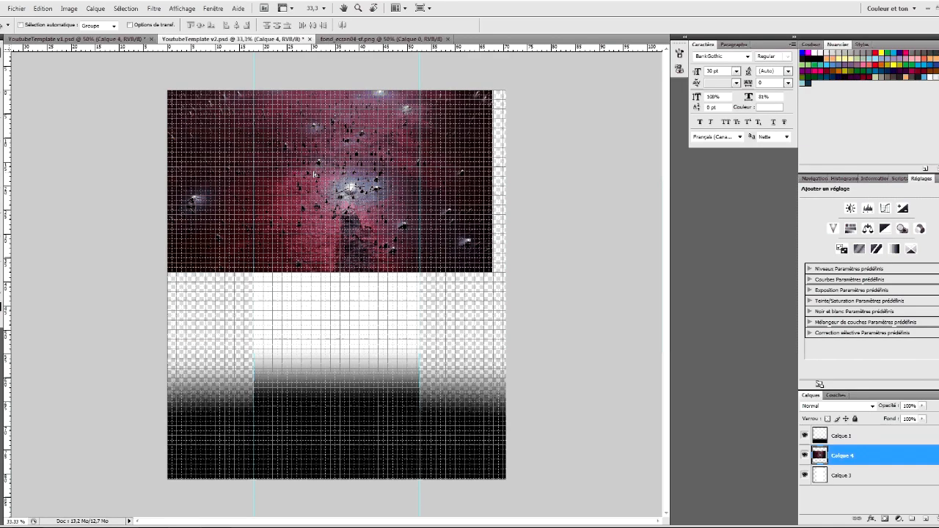
# - Scale the nebula layer to about 182% and shift it so its bright star sits in the middle of the canvas
pyautogui.hotkey('ctrl', 't')
pyautogui.moveTo(496, 273); pyautogui.dragTo(722, 489)
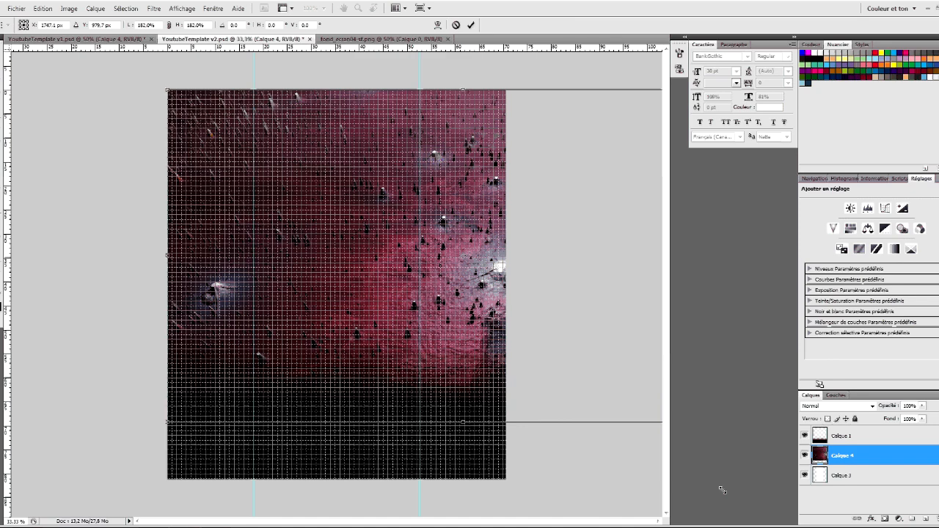
pyautogui.press('Return')
pyautogui.moveTo(416, 322); pyautogui.dragTo(264, 312)
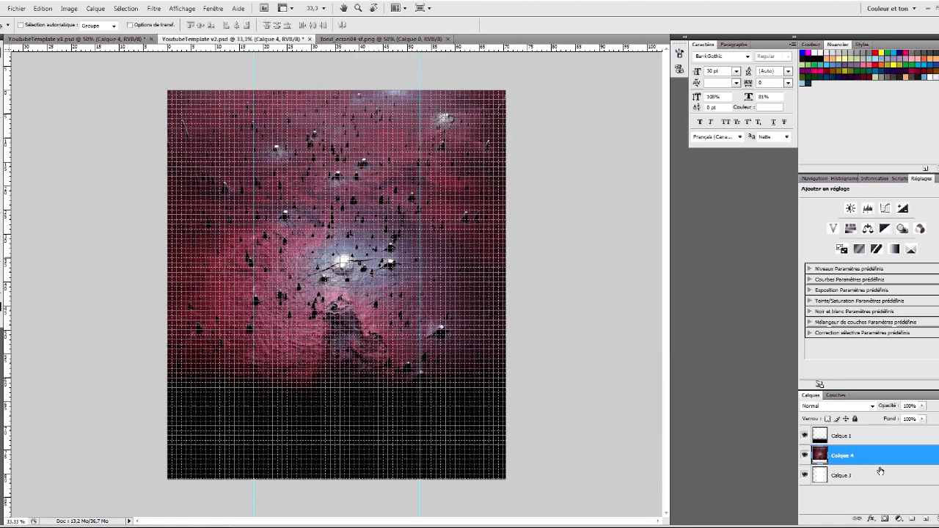
# - Set the nebula layer Calque 4 to the Incrustation blend mode and adjust its position slightly
pyautogui.click(839, 408)
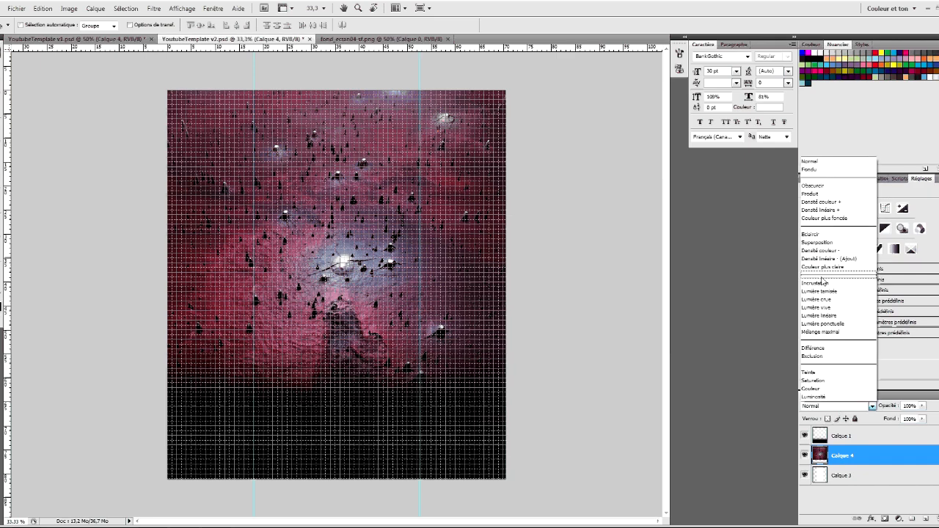
pyautogui.click(823, 282)
pyautogui.moveTo(437, 267); pyautogui.dragTo(419, 282)
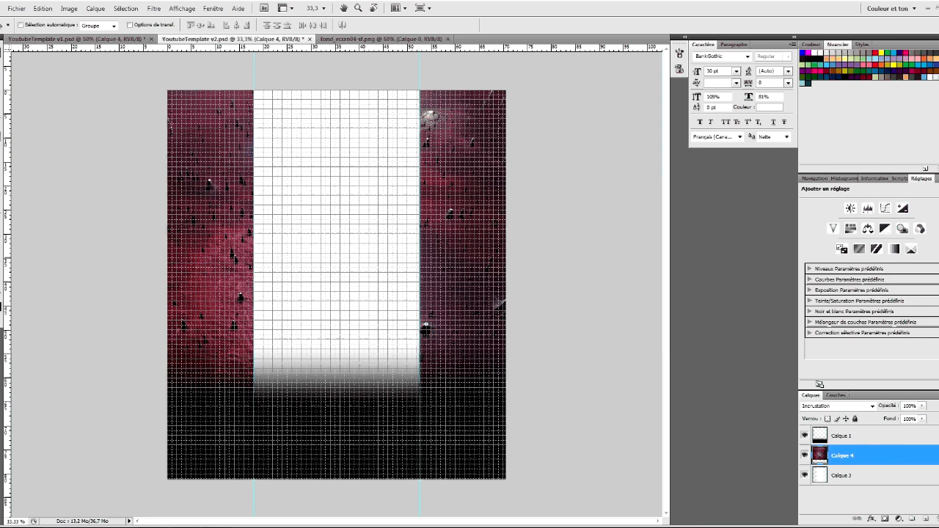
# - Choose a soft round brush of 300 px with 0% hardness and add a new layer above Calque 4
pyautogui.press('b')
pyautogui.click(55, 25)
pyautogui.click(86, 138)
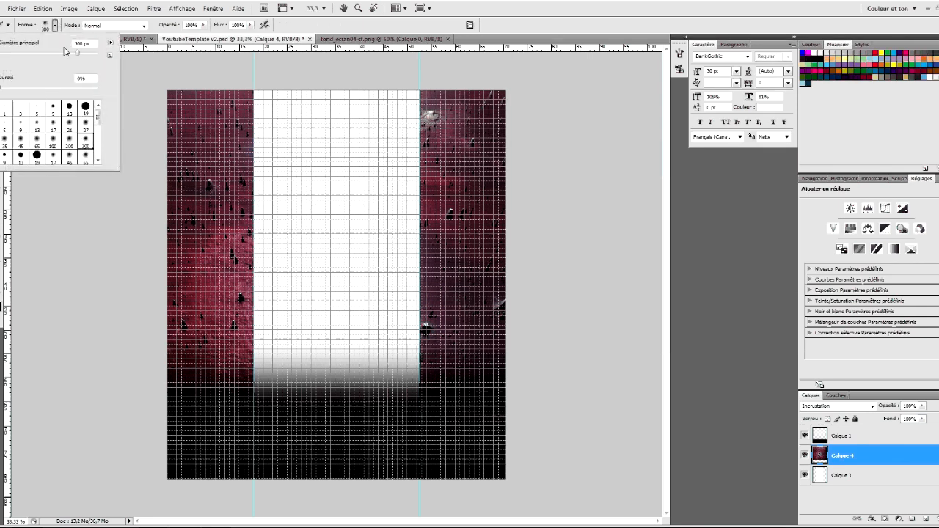
pyautogui.click(39, 26)
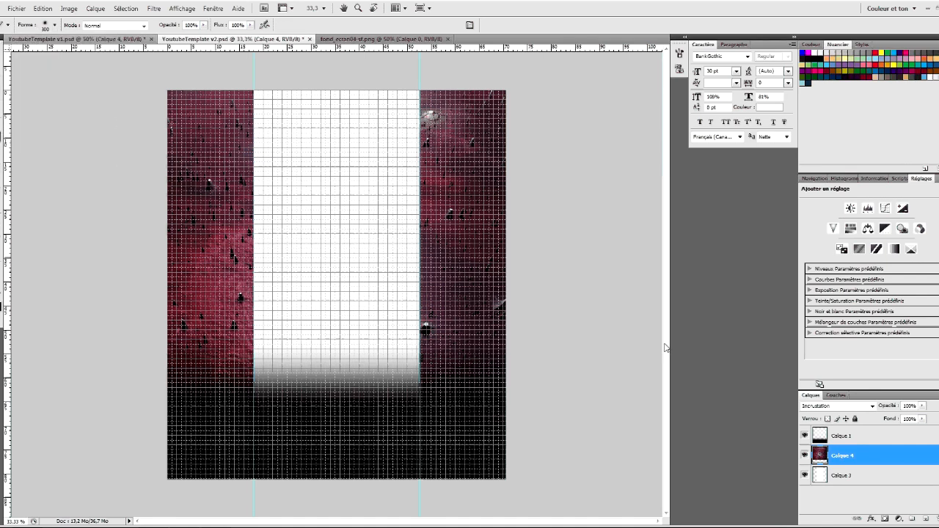
pyautogui.click(926, 518)
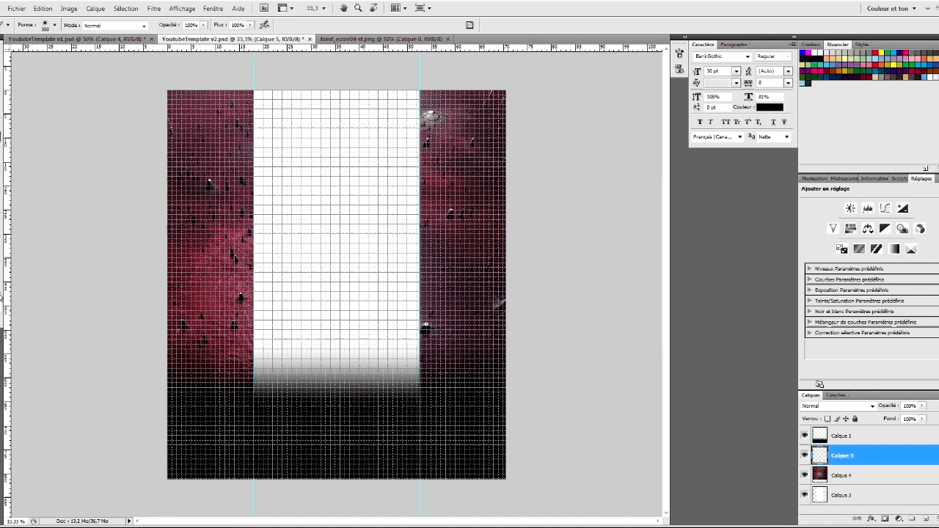
# - Paint soft black shading along the left, right and upper edges of the canvas on the new layer
pyautogui.moveTo(168, 120)
pyautogui.mouseDown()
pyautogui.moveTo(156, 94)
pyautogui.moveTo(145, 355)
pyautogui.mouseUp()
pyautogui.keyDown('shift'); pyautogui.click(519, 95); pyautogui.keyUp('shift')
pyautogui.hotkey('ctrl', 'z')
pyautogui.moveTo(519, 95); pyautogui.dragTo(511, 430)
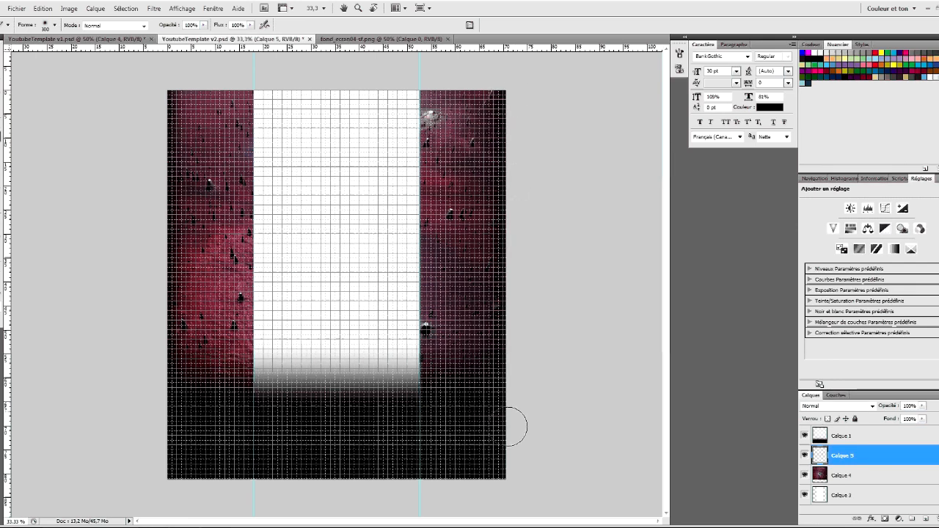
pyautogui.keyDown('shift'); pyautogui.click(176, 71); pyautogui.keyUp('shift')
pyautogui.hotkey('ctrl', 'z')
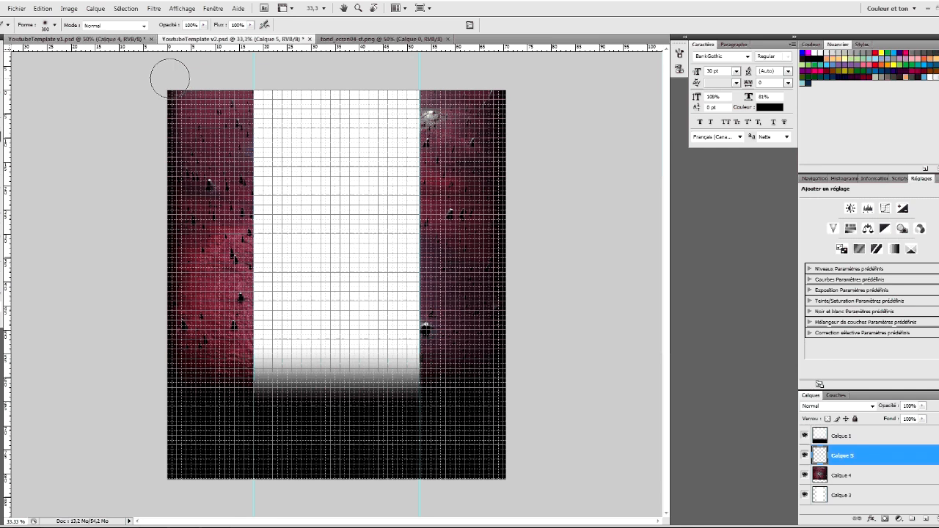
pyautogui.moveTo(172, 73); pyautogui.dragTo(499, 75)
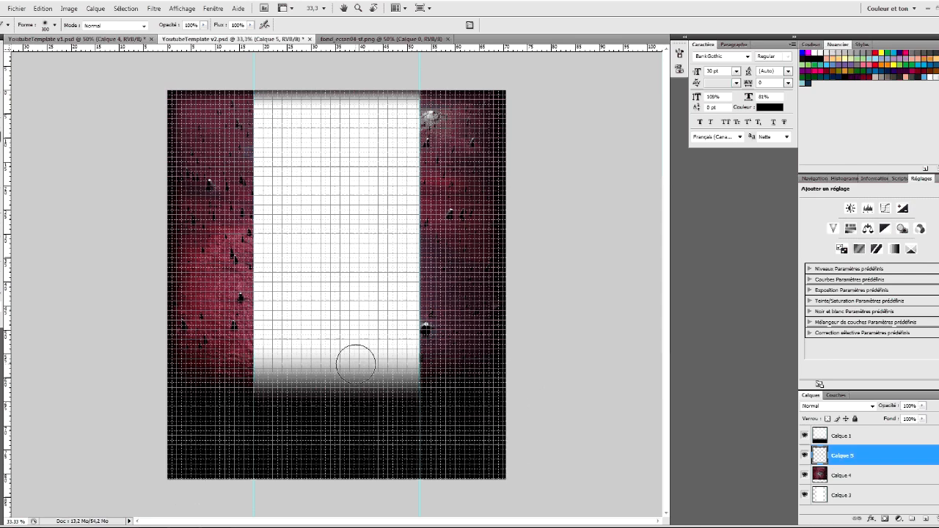
# - Open the image DXT-logo.png from the nProd folder
pyautogui.click(16, 8)
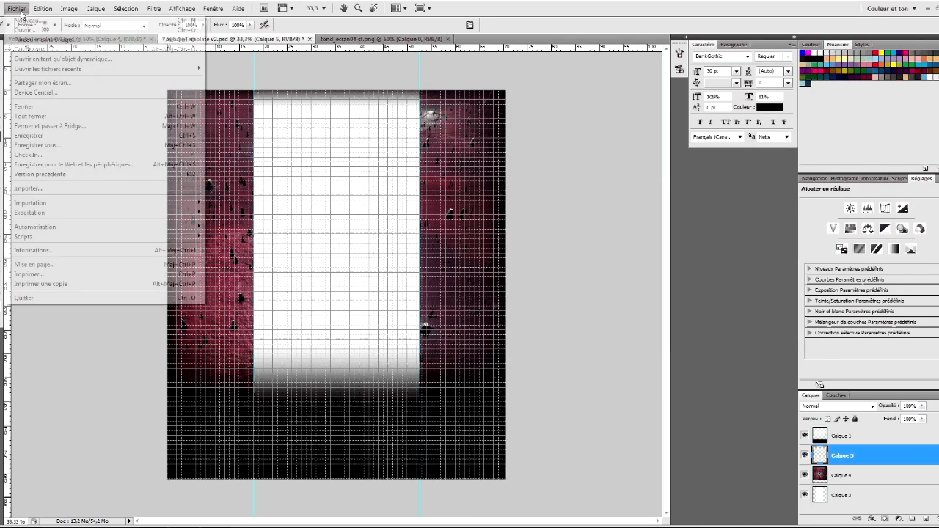
pyautogui.click(33, 31)
pyautogui.click(387, 217)
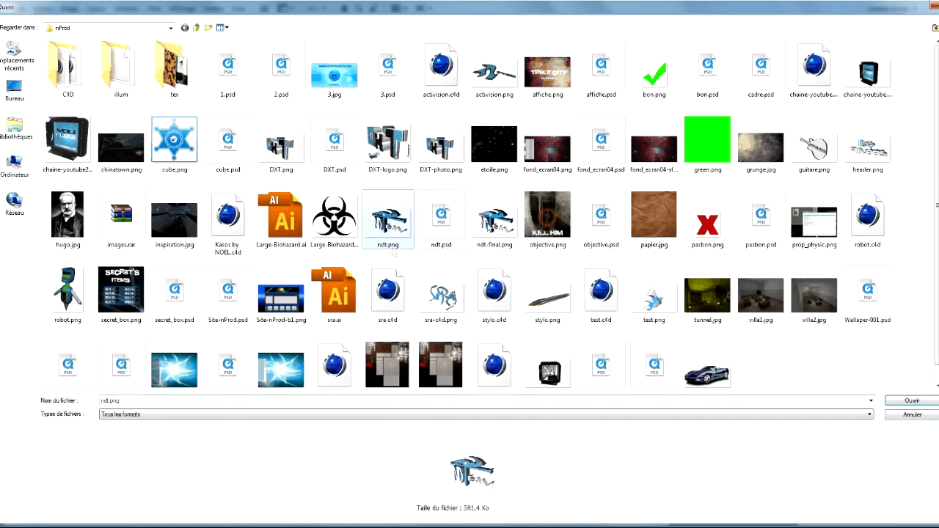
pyautogui.press('Right')
pyautogui.click(453, 149)
pyautogui.click(390, 151)
pyautogui.doubleClick(390, 151)
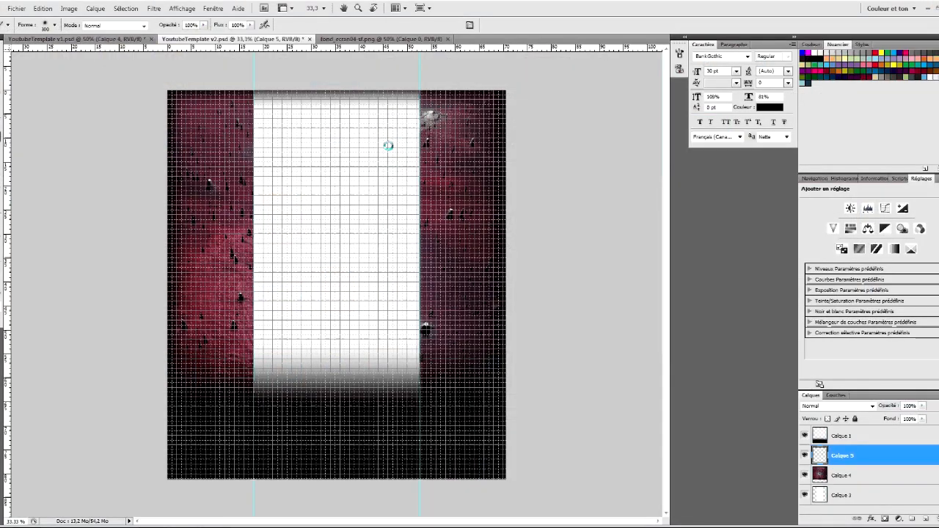
# - Place the DXT logo in the v2 template above Calque 5 and erase the stray marks beside its lower right
pyautogui.moveTo(329, 273); pyautogui.dragTo(348, 243)
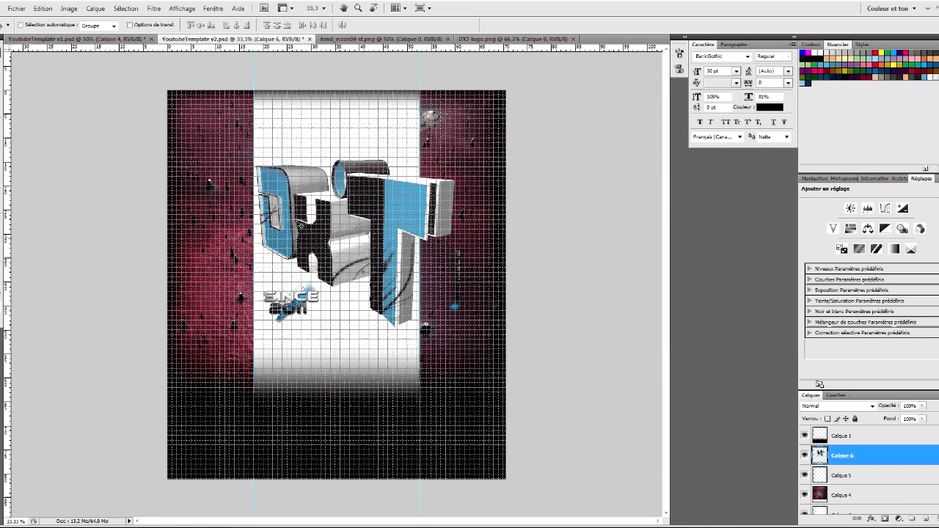
pyautogui.press('m')
pyautogui.moveTo(449, 247); pyautogui.dragTo(483, 373)
pyautogui.press('Delete')
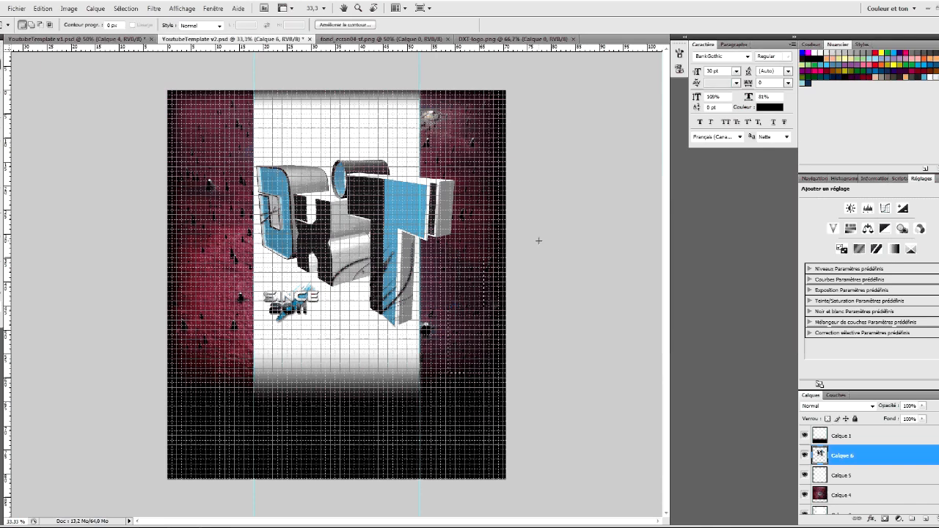
pyautogui.press('v')
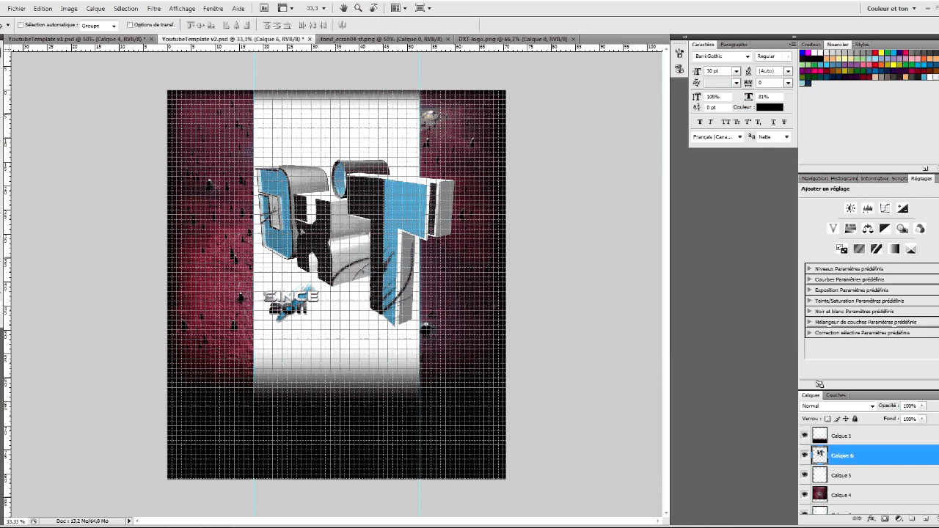
# - Scale the DXT logo down to about half its size and move it to the lower-left area of the canvas
pyautogui.moveTo(320, 226); pyautogui.dragTo(266, 237)
pyautogui.hotkey('ctrl', 't')
pyautogui.moveTo(396, 173); pyautogui.dragTo(290, 245)
pyautogui.press('Return')
pyautogui.moveTo(263, 320); pyautogui.dragTo(254, 401)
# - Move the logo layer above the Calque 1 fade and nudge the logo slightly to the left
pyautogui.keyDown('shift'); pyautogui.click(892, 435); pyautogui.keyUp('shift')
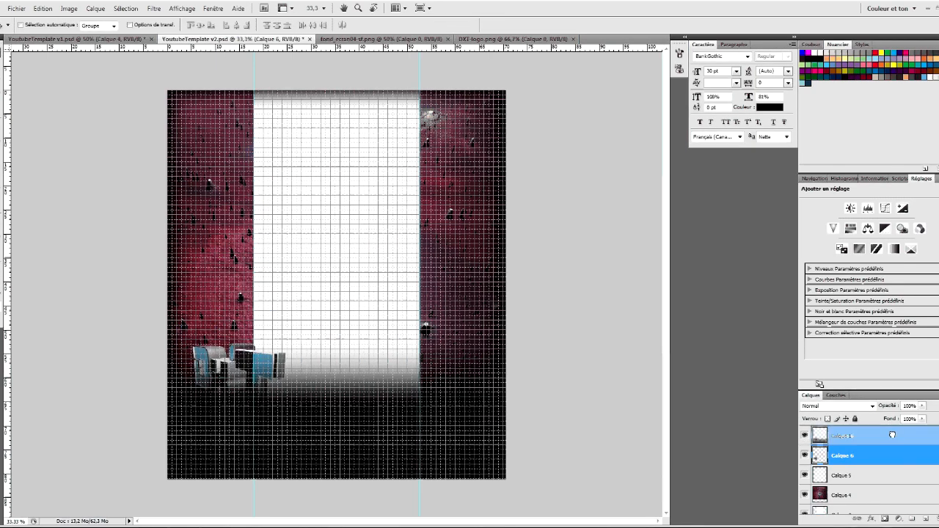
pyautogui.click(892, 435)
pyautogui.moveTo(242, 360); pyautogui.dragTo(233, 358)
# - Turn the nebula on Calque 4 blue with a Hue/Saturation adjustment, setting the hue to -148
pyautogui.keyDown('ctrl'); pyautogui.click(875, 499); pyautogui.keyUp('ctrl')
pyautogui.click(874, 497)
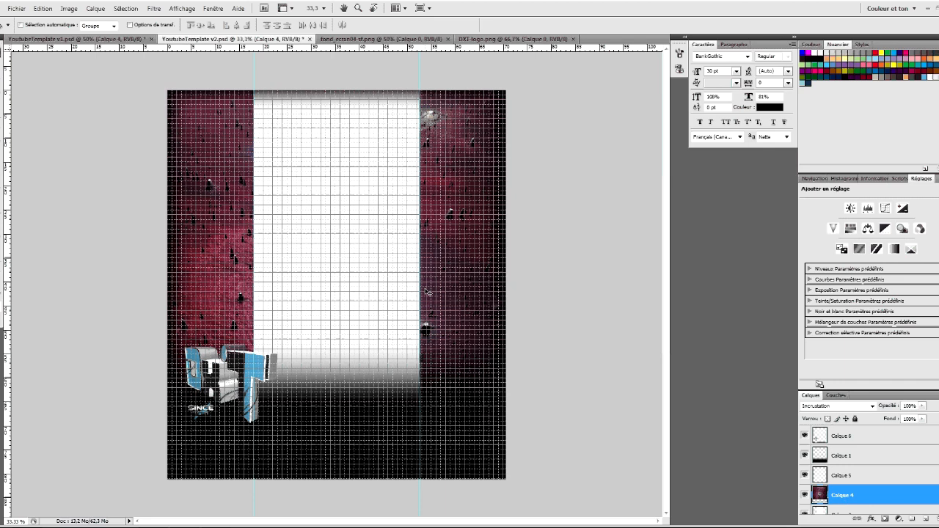
pyautogui.hotkey('ctrl', 'u')
pyautogui.moveTo(608, 269); pyautogui.dragTo(563, 270)
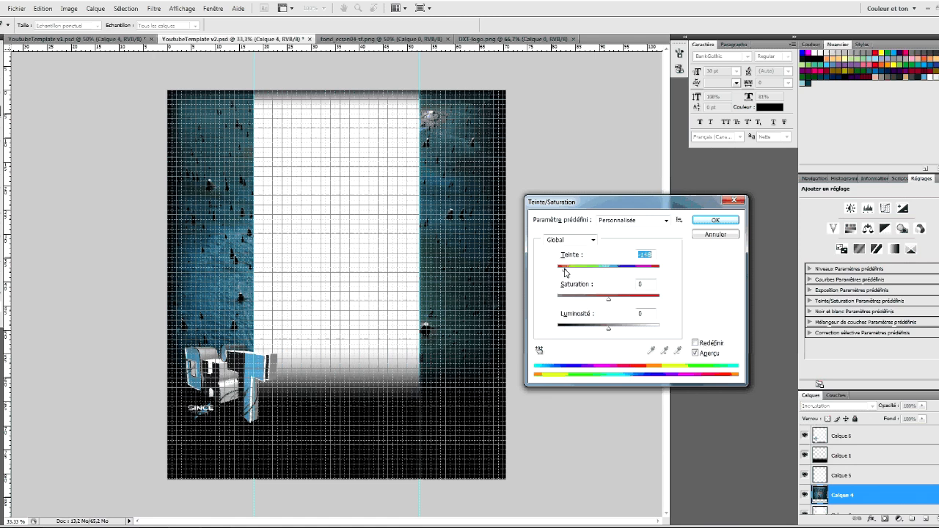
pyautogui.click(714, 219)
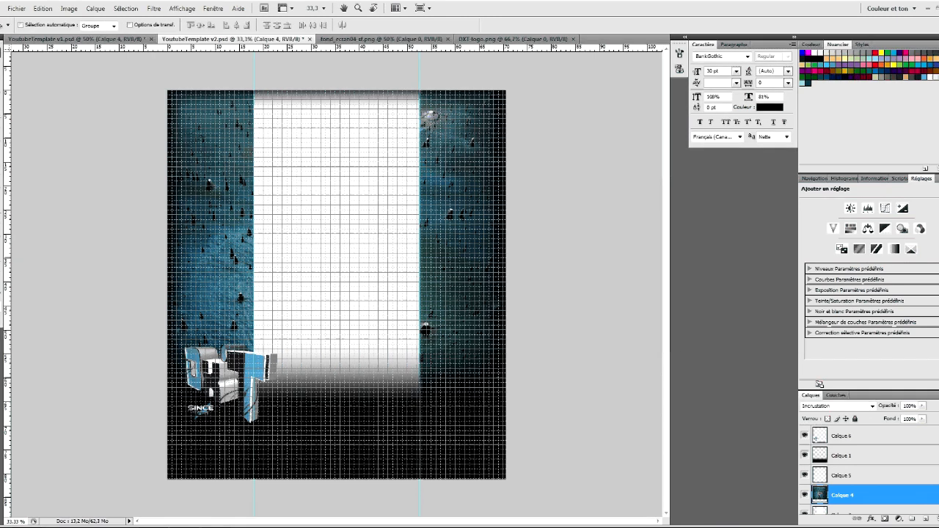
# - Open the Black Background Wood 2560x1600 image from the Textures folder of the pack texture collection
pyautogui.click(227, 178)
pyautogui.click(17, 8)
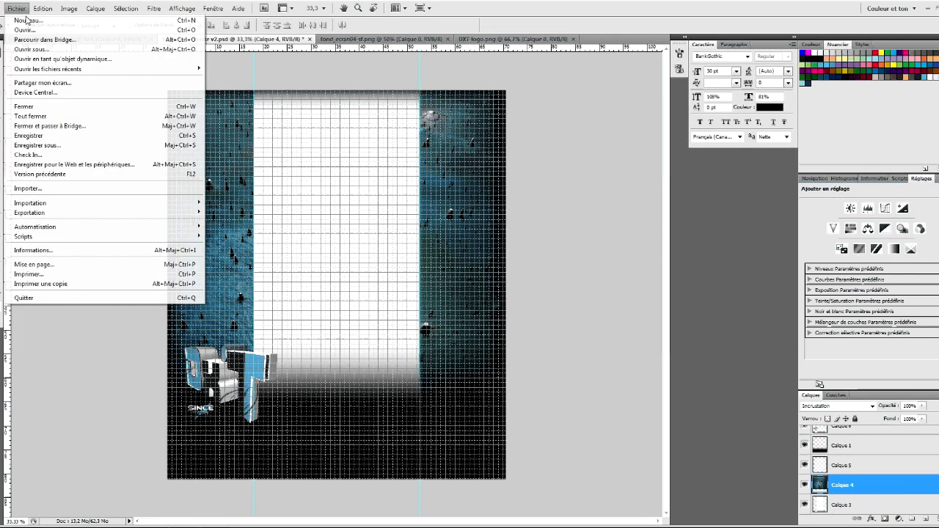
pyautogui.click(29, 29)
pyautogui.click(133, 29)
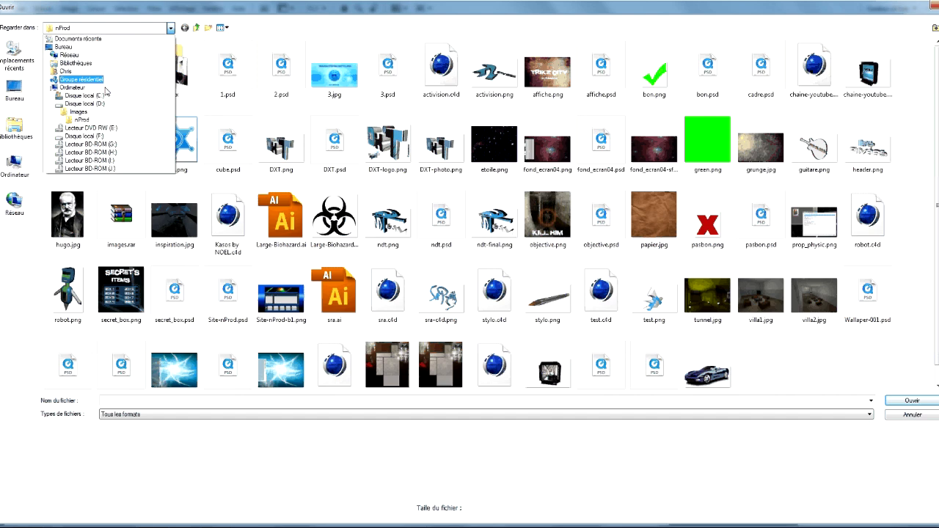
pyautogui.click(111, 112)
pyautogui.doubleClick(173, 72)
pyautogui.doubleClick(68, 69)
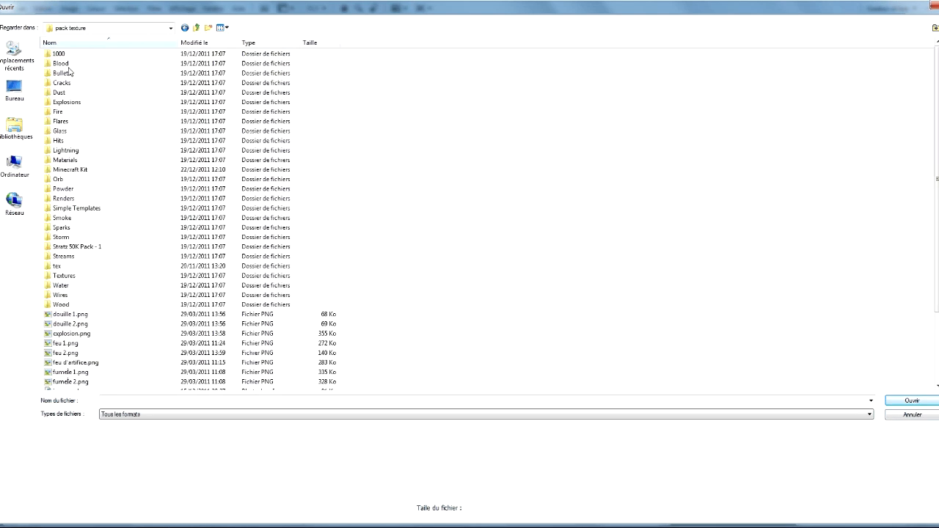
pyautogui.doubleClick(64, 275)
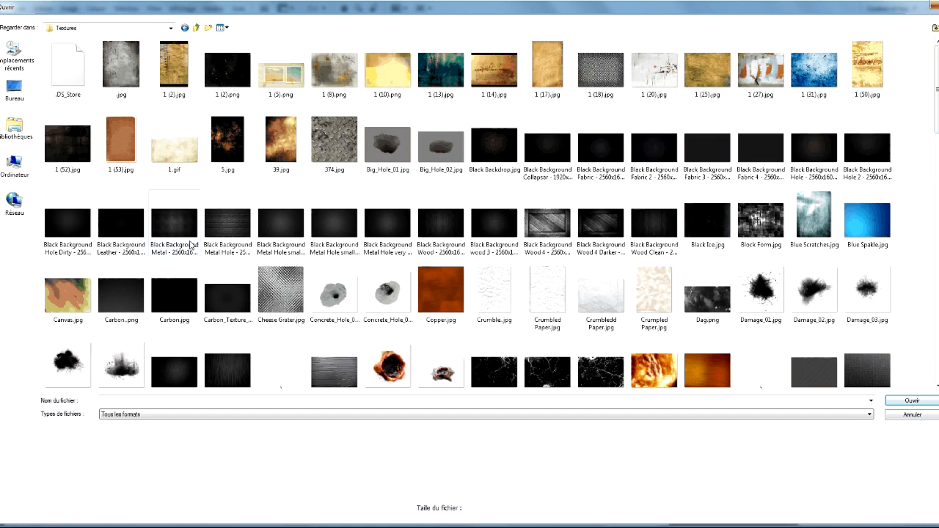
pyautogui.click(228, 228)
pyautogui.click(459, 233)
pyautogui.click(912, 400)
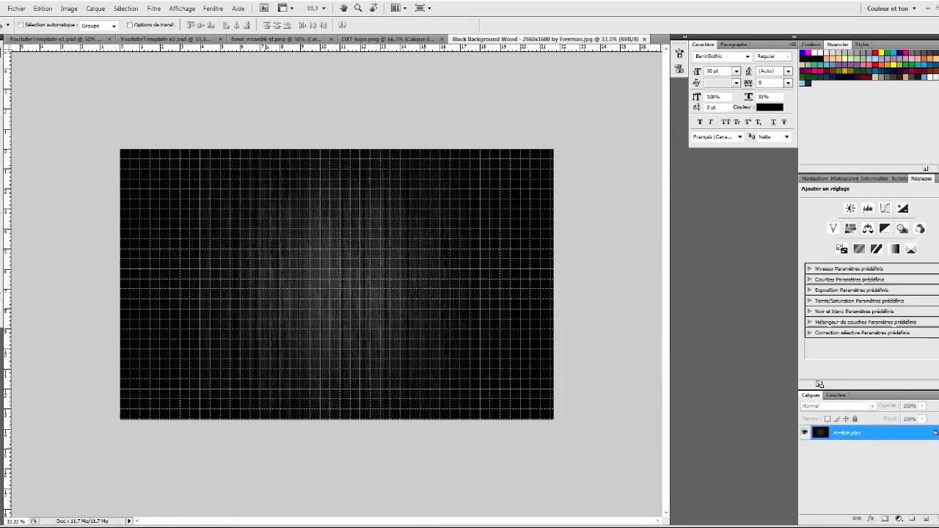
# - Try the wood texture above Calque 4 in the v2 template, stretched to about 150% height with the Incrustation blend mode
pyautogui.moveTo(185, 42); pyautogui.dragTo(344, 212)
pyautogui.hotkey('ctrl', 't')
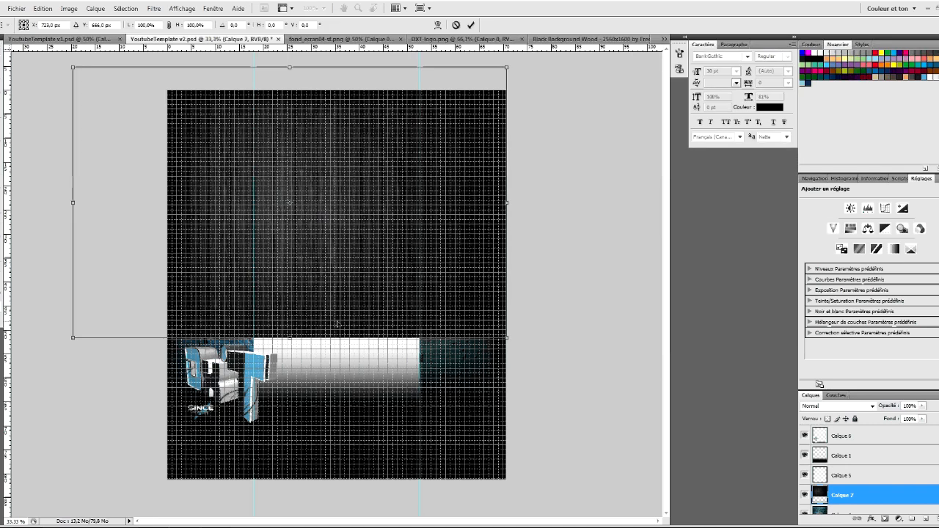
pyautogui.moveTo(290, 339); pyautogui.dragTo(290, 474)
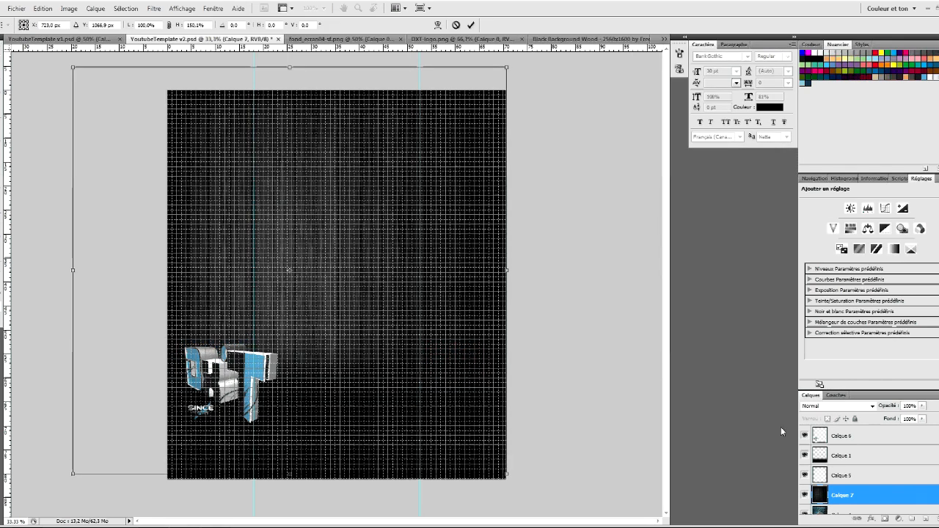
pyautogui.press('Return')
pyautogui.click(836, 406)
pyautogui.click(825, 285)
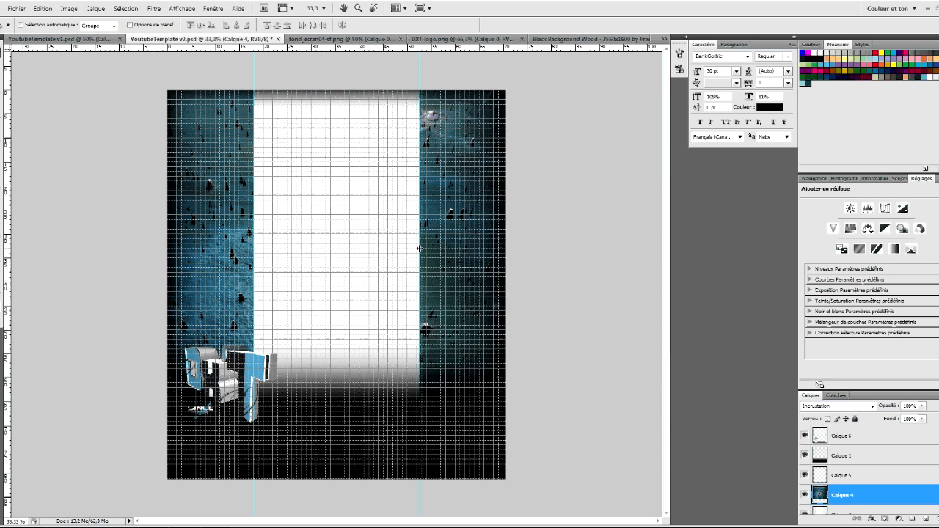
# - Add a new empty layer directly above Calque 3
pyautogui.click(925, 518)
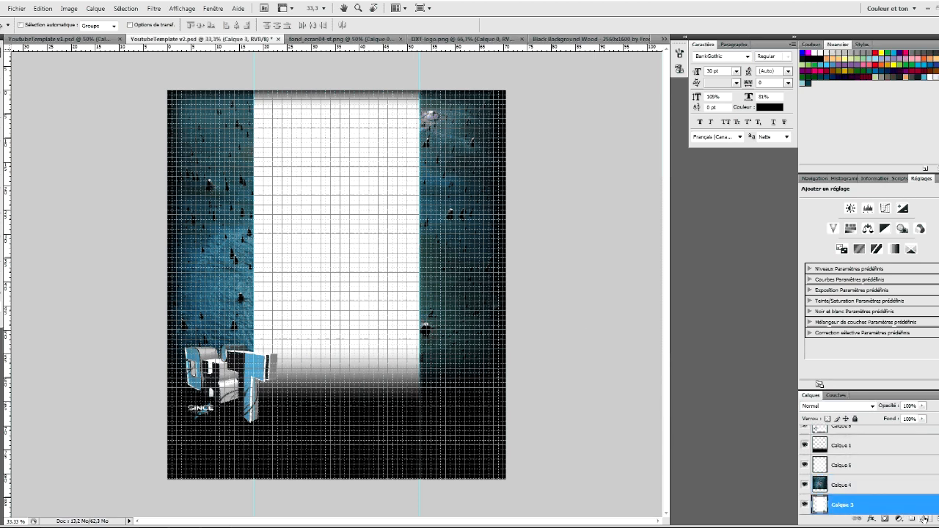
pyautogui.click(925, 519)
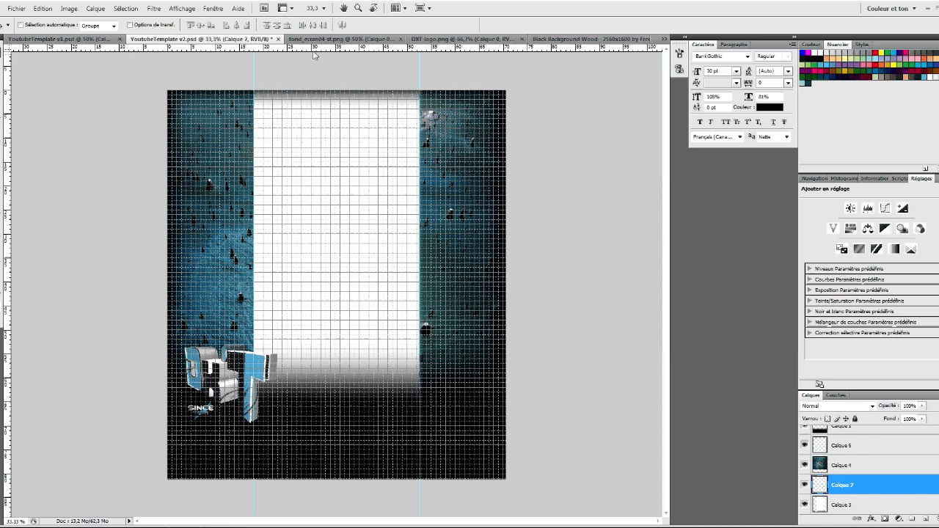
pyautogui.click(197, 9)
pyautogui.moveTo(226, 160)
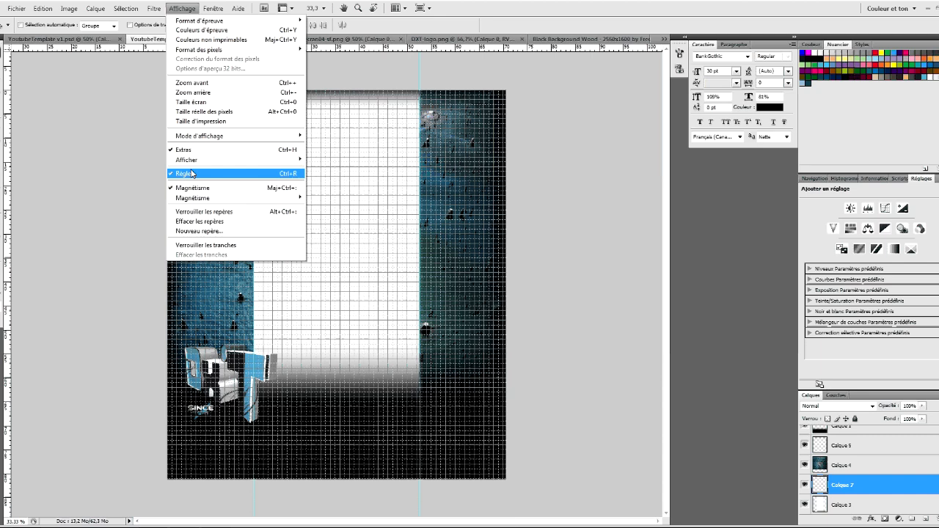
pyautogui.click(176, 13)
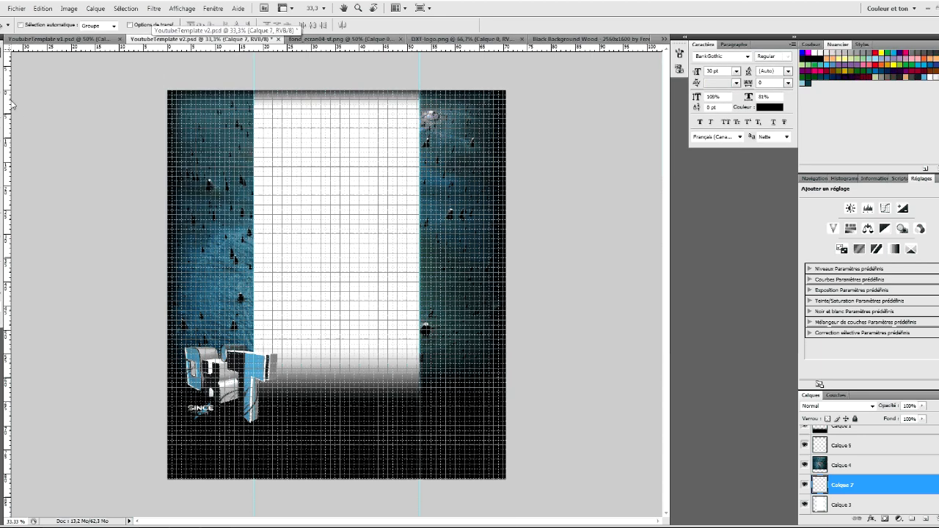
# - Place vertical guides along the left and right edges of the canvas
pyautogui.moveTo(8, 116); pyautogui.dragTo(168, 124)
pyautogui.moveTo(6, 133); pyautogui.dragTo(506, 132)
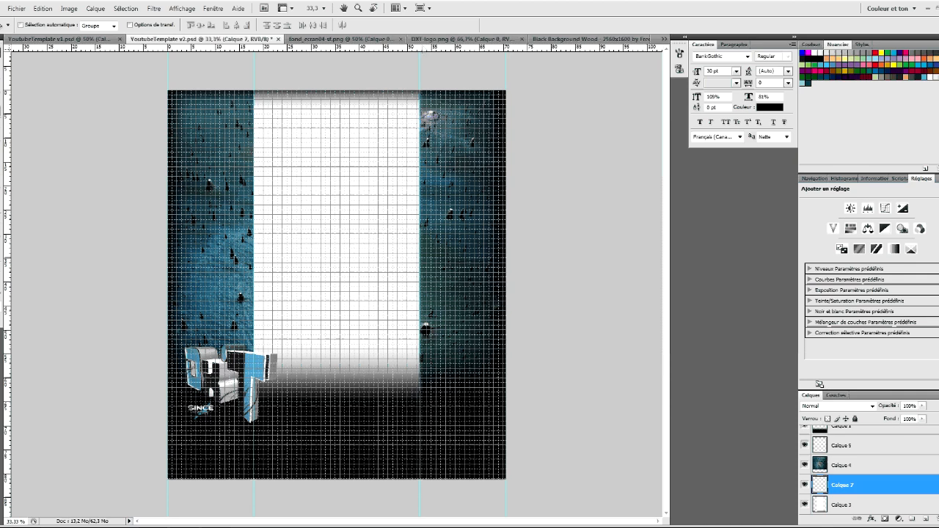
# - Fill a narrow black vertical strip along the right side of the white centre area on Calque 7 and place a duplicate along its left side
pyautogui.press('m')
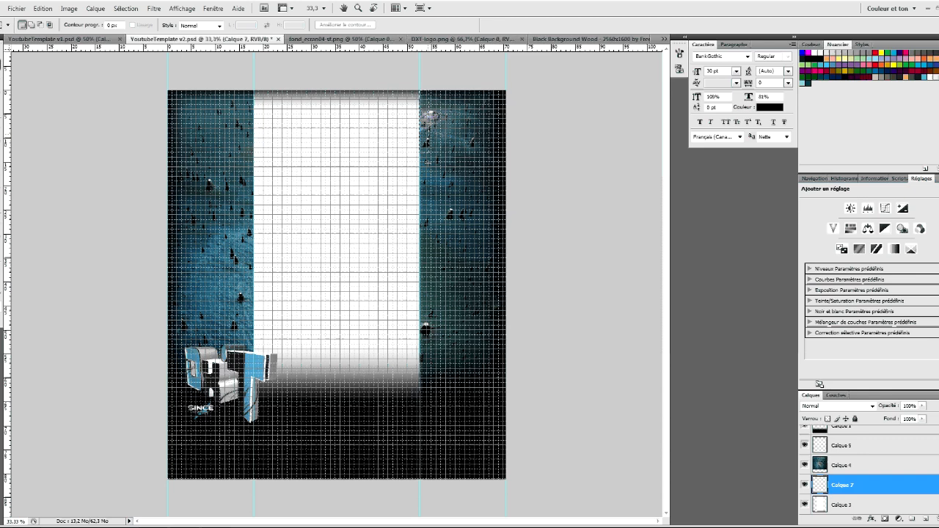
pyautogui.moveTo(433, 505); pyautogui.dragTo(428, 513)
pyautogui.press('g')
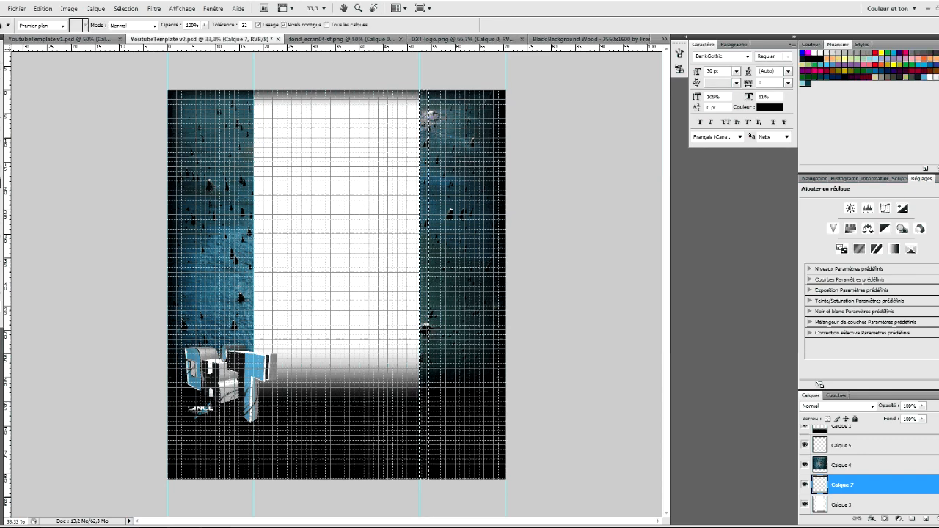
pyautogui.click(424, 209)
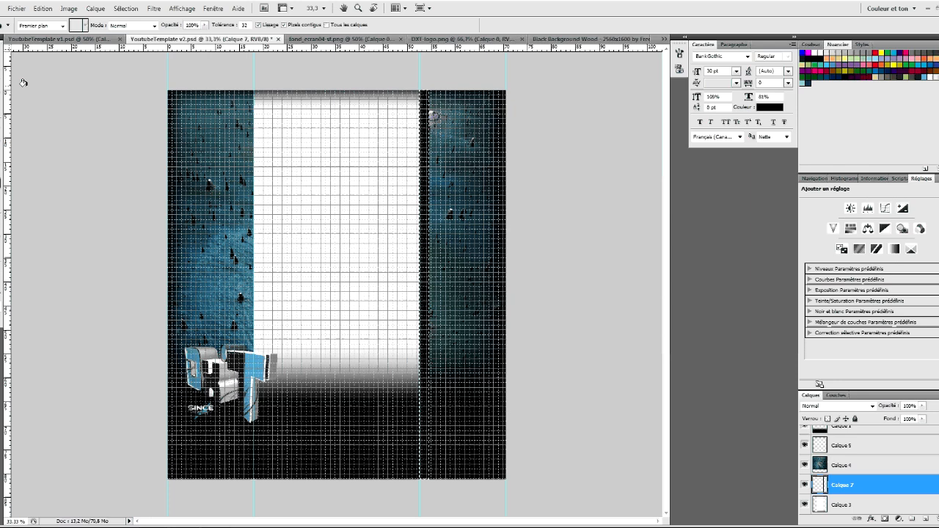
pyautogui.press('v')
pyautogui.hotkey('ctrl', 'd')
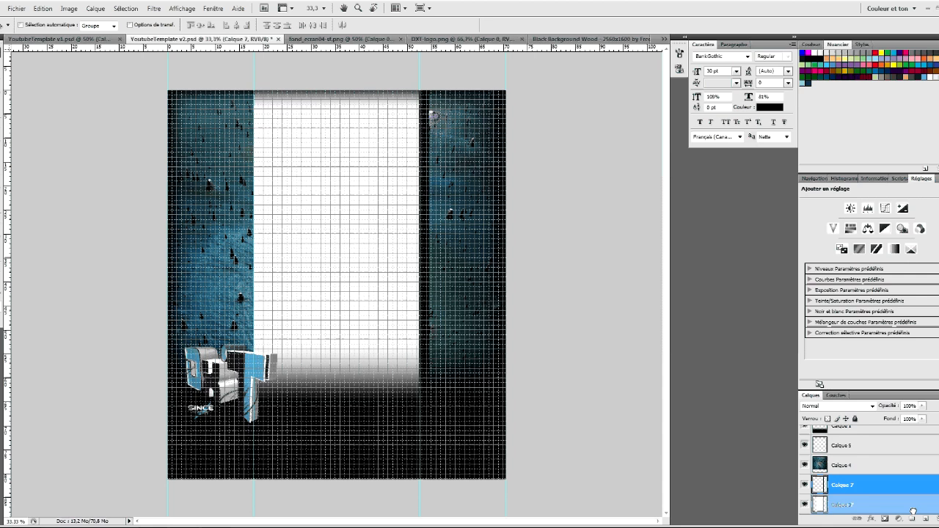
pyautogui.hotkey('ctrl', 'j')
pyautogui.moveTo(415, 158); pyautogui.dragTo(236, 155)
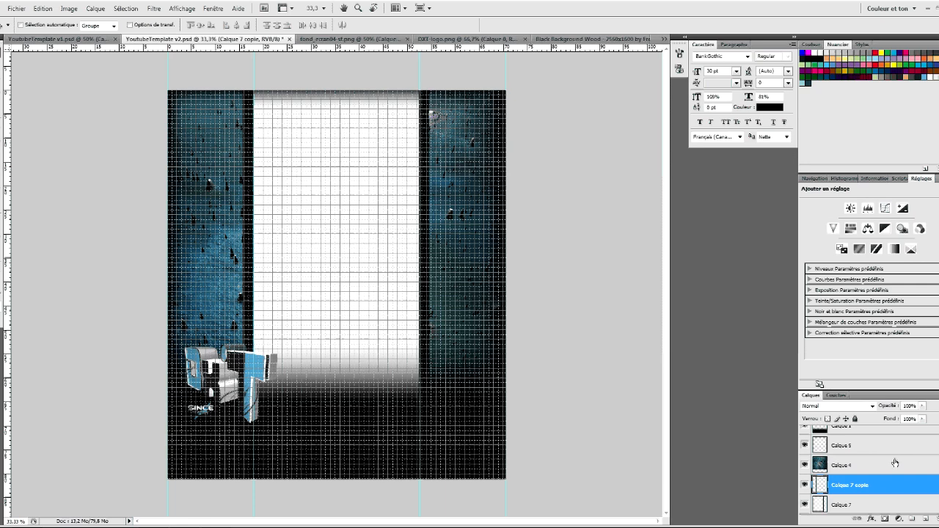
pyautogui.keyDown('shift'); pyautogui.click(865, 504); pyautogui.keyUp('shift')
pyautogui.click(856, 504)
pyautogui.click(853, 486)
pyautogui.keyDown('shift'); pyautogui.click(853, 498); pyautogui.keyUp('shift')
pyautogui.rightClick(853, 497)
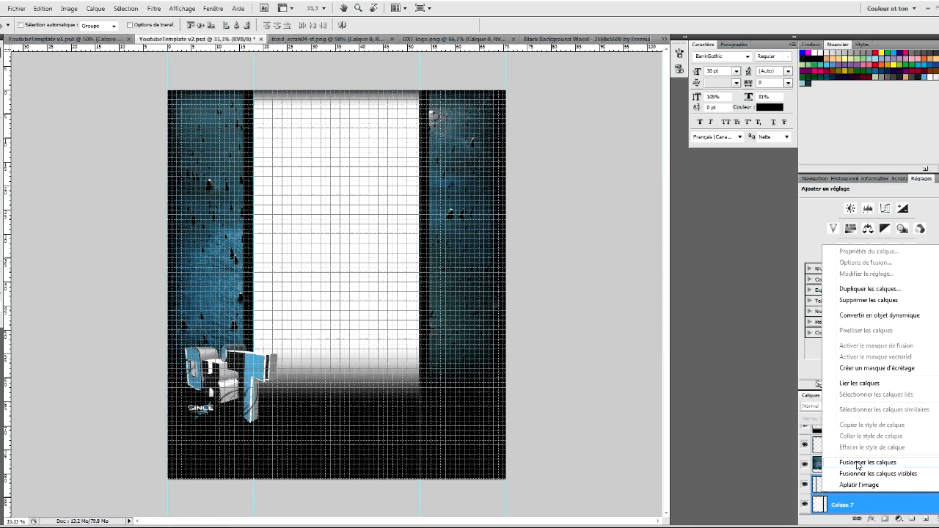
pyautogui.click(852, 509)
# - Add a gradient overlay (Incrustation en dégradé) to Calque 7 copie with a linear style and a 0° angle
pyautogui.click(859, 486)
pyautogui.rightClick(859, 484)
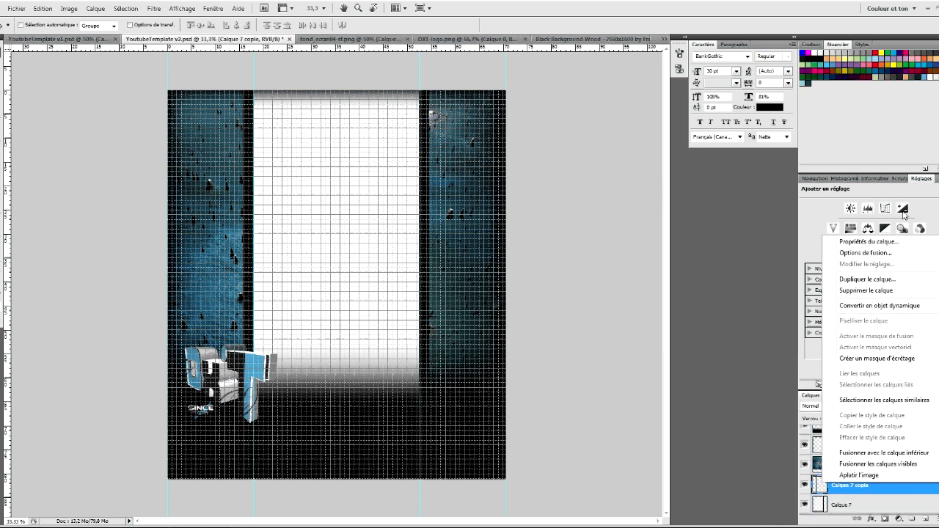
pyautogui.click(869, 253)
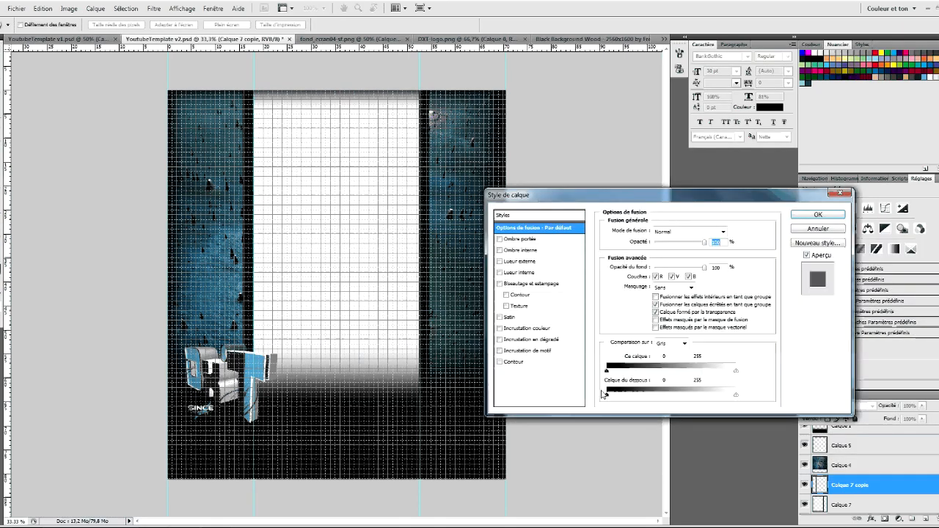
pyautogui.click(527, 342)
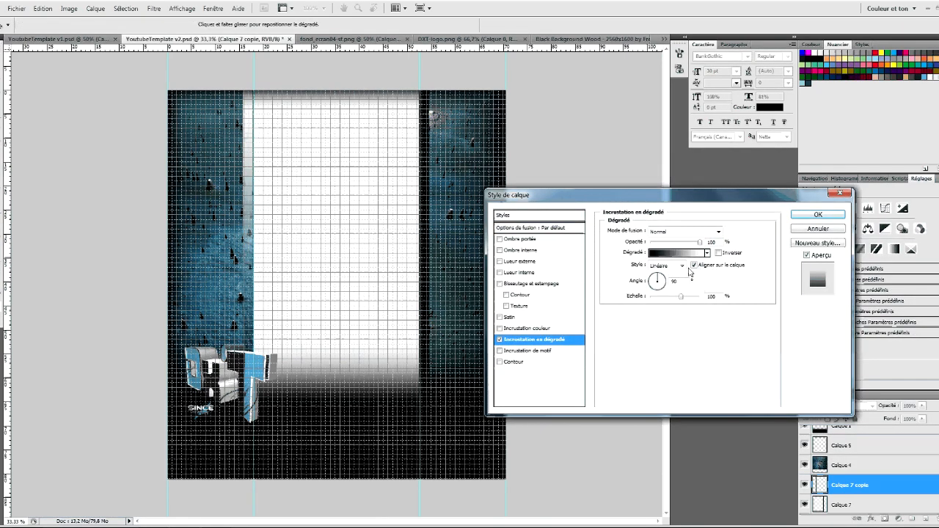
pyautogui.click(667, 282)
pyautogui.click(666, 282)
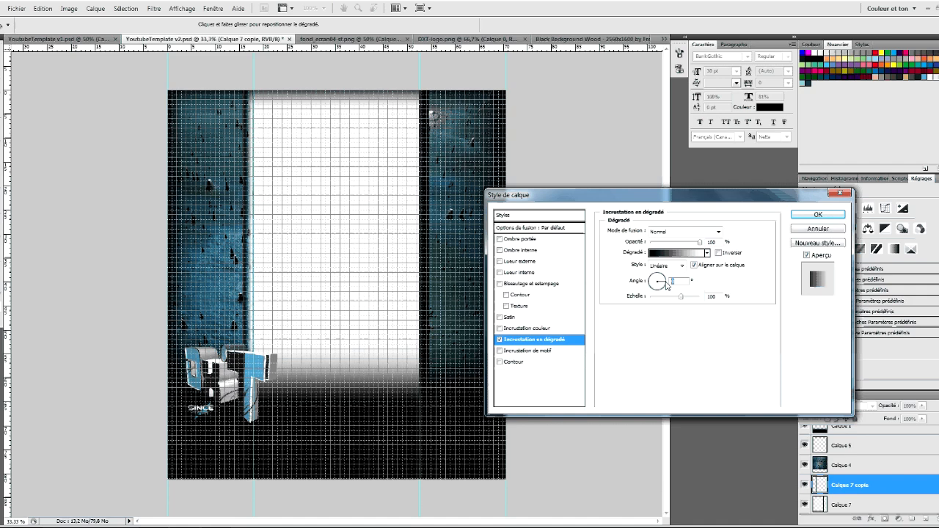
# - Choose the black-to-grey gloss gradient preset for the overlay on Calque 7 copie and apply the layer style
pyautogui.click(669, 253)
pyautogui.click(560, 336)
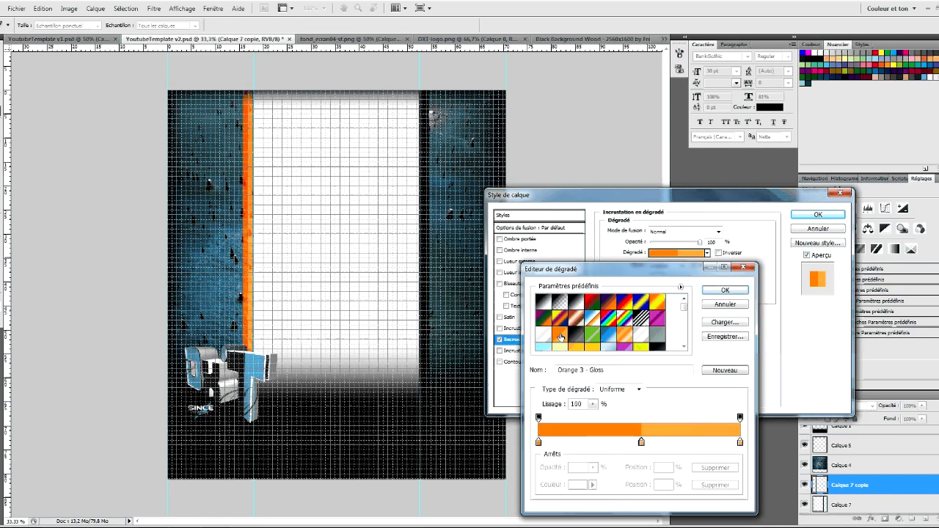
pyautogui.click(544, 336)
pyautogui.scroll(-2, 562, 339)
pyautogui.scroll(-1, 562, 338)
pyautogui.click(575, 343)
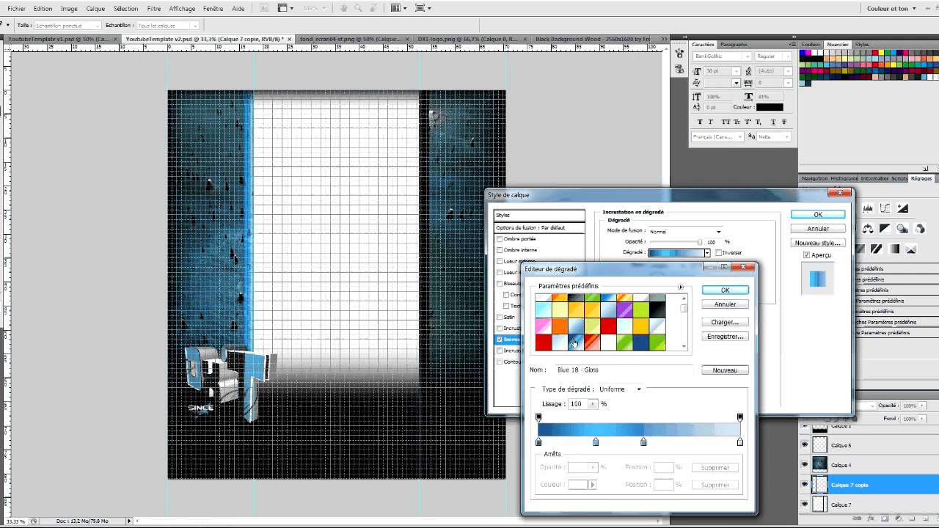
pyautogui.scroll(-3, 562, 322)
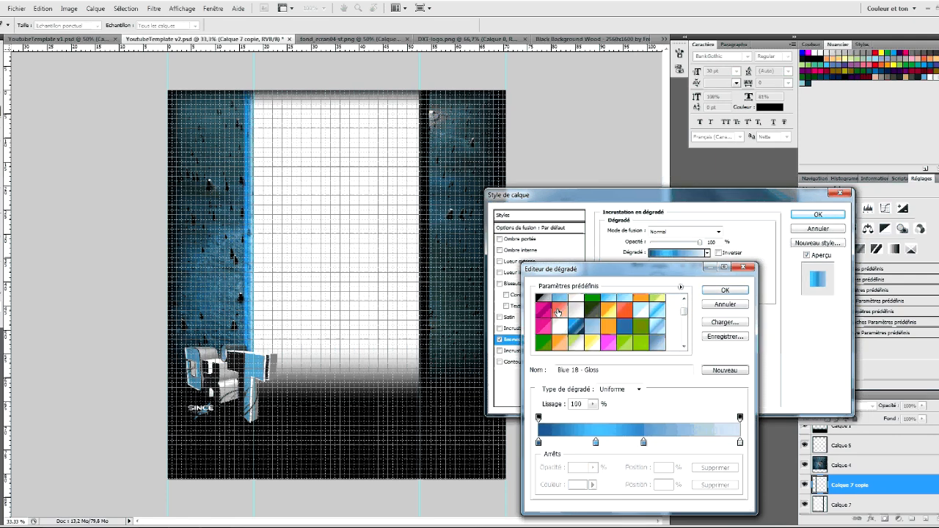
pyautogui.click(545, 300)
pyautogui.click(724, 290)
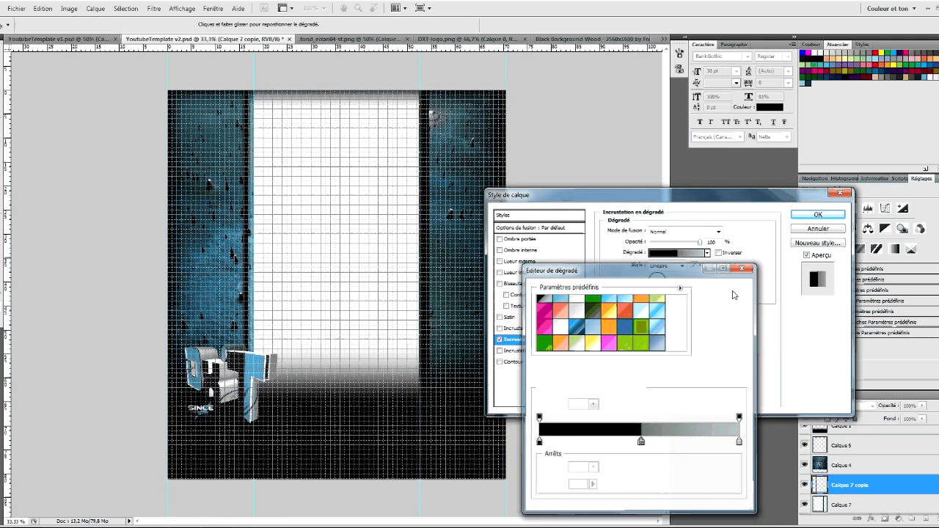
pyautogui.click(818, 214)
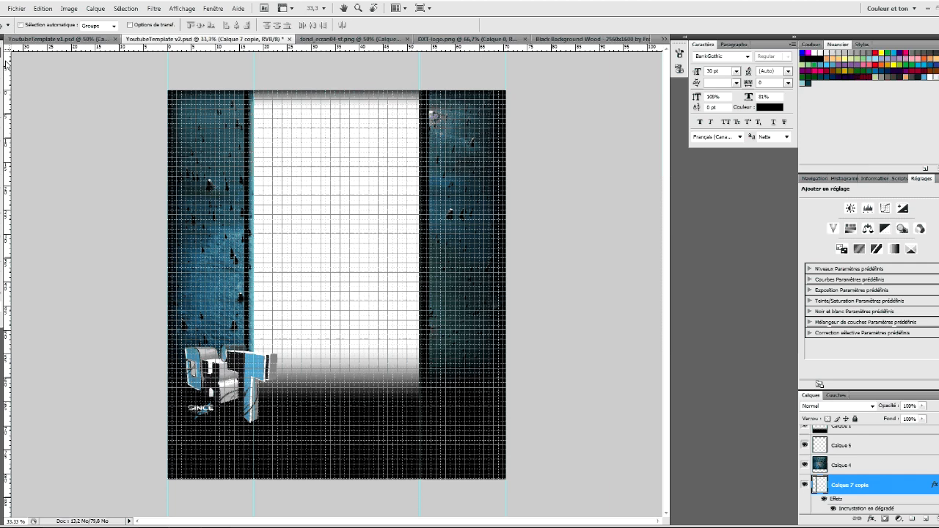
# - Add a gradient overlay (Incrustation en dégradé) to Calque 7 using the same black-to-grey gloss gradient preset
pyautogui.scroll(-2, 872, 487)
pyautogui.click(872, 486)
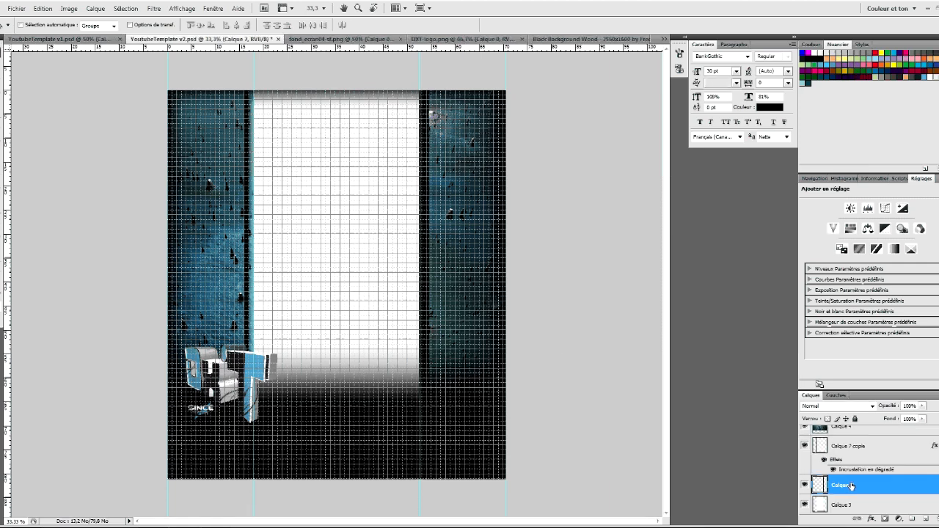
pyautogui.rightClick(871, 486)
pyautogui.click(844, 246)
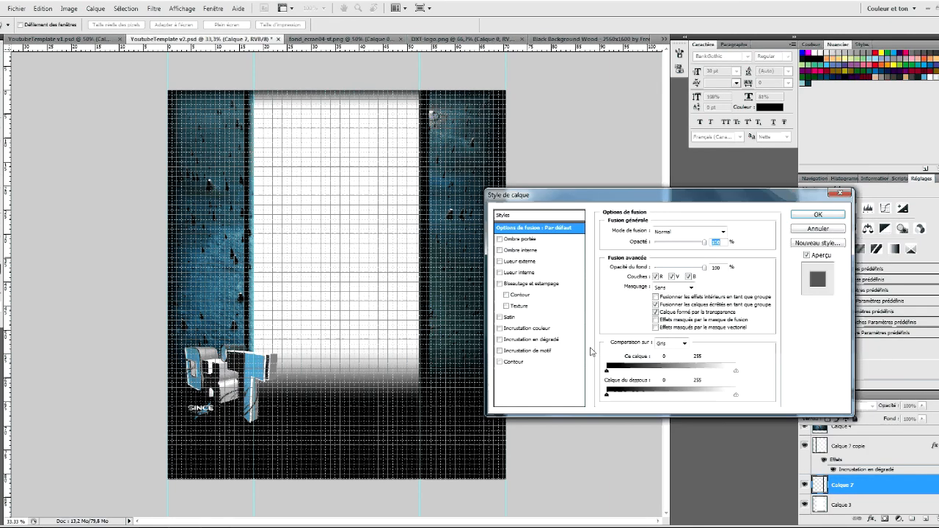
pyautogui.click(534, 339)
pyautogui.click(675, 253)
pyautogui.click(580, 338)
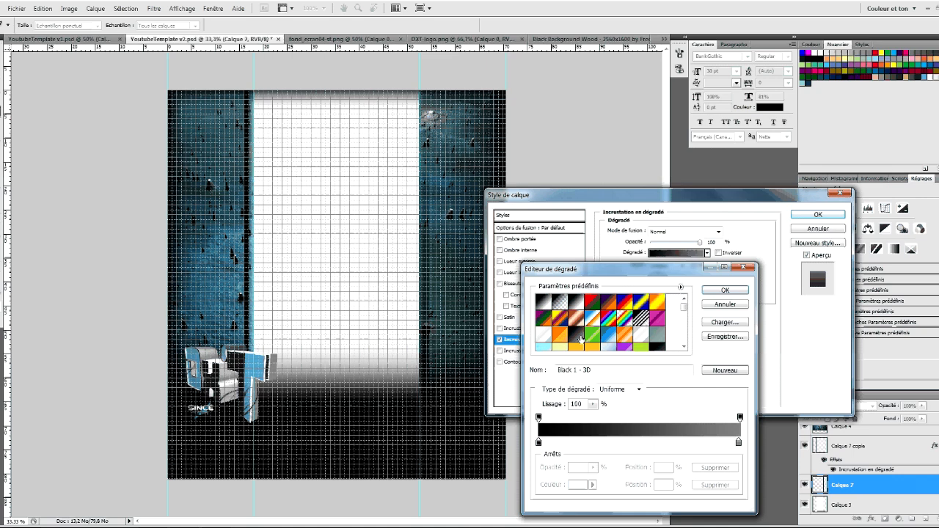
pyautogui.click(725, 290)
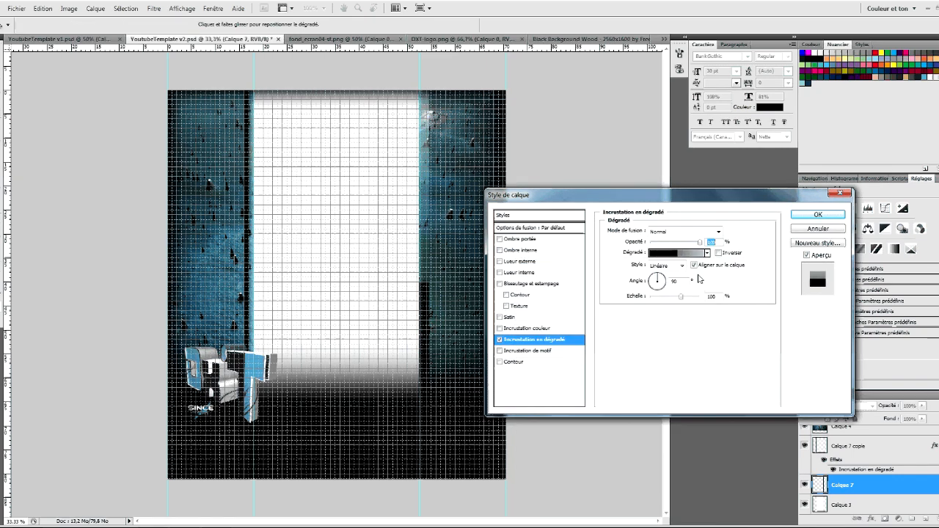
# - Set the gradient overlay angle on Calque 7 to 180° and apply the layer style
pyautogui.click(664, 284)
pyautogui.moveTo(666, 286); pyautogui.dragTo(651, 283)
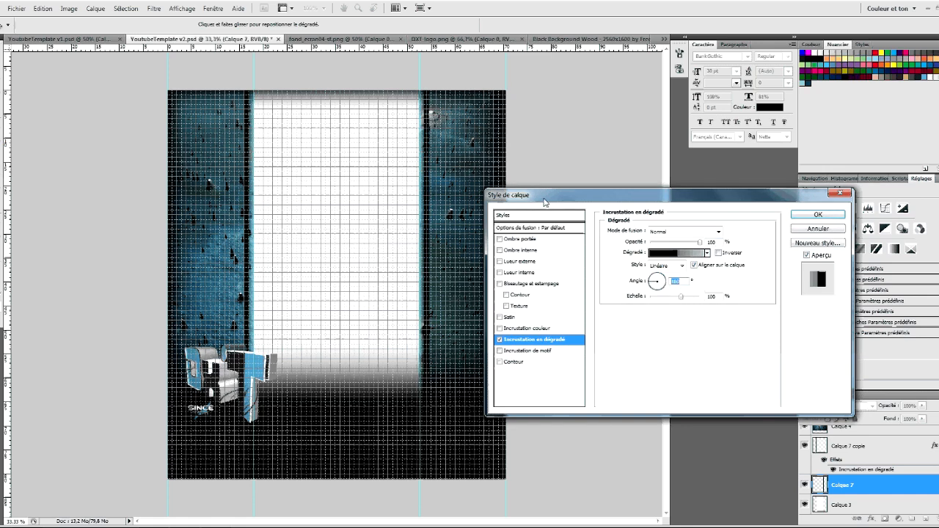
pyautogui.click(818, 215)
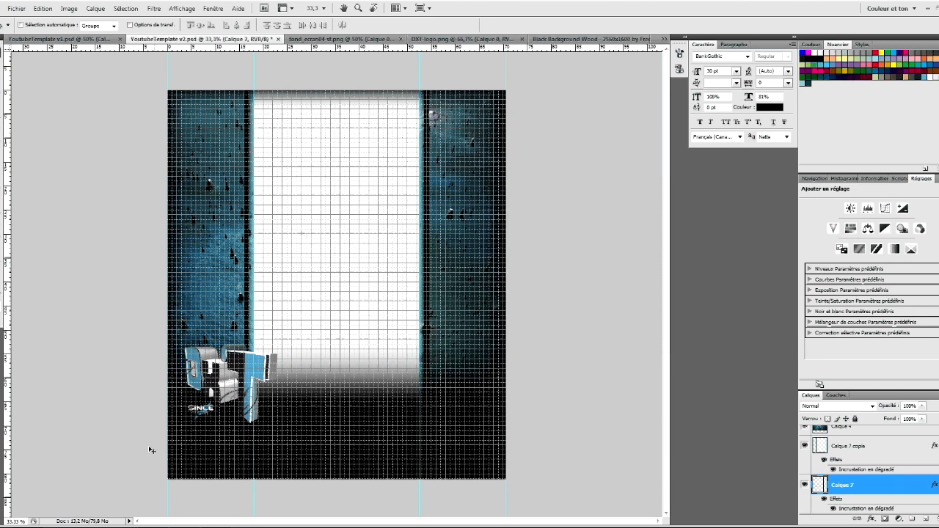
# - Switch to Firefox and examine how the background frames the boxes on the open YouTube channel page
pyautogui.moveTo(57, 526)
pyautogui.click(57, 487)
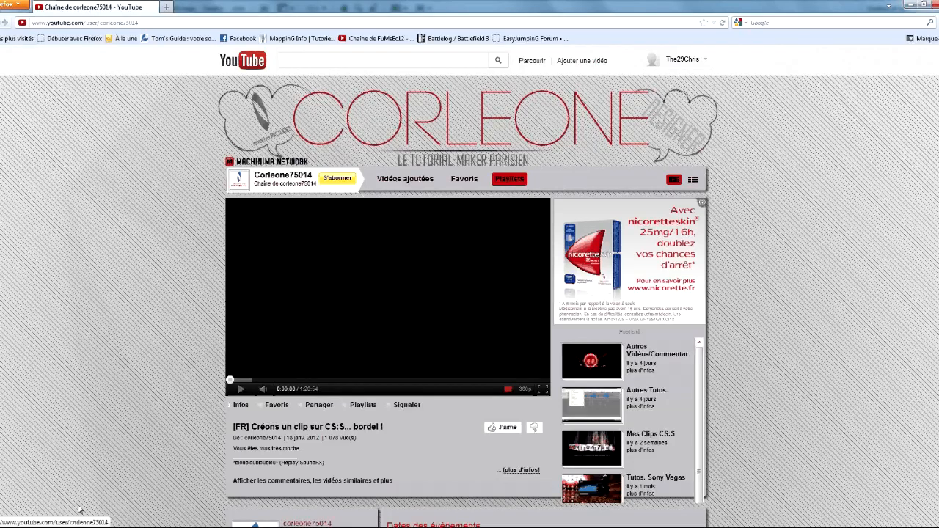
pyautogui.scroll(-7, 150, 401)
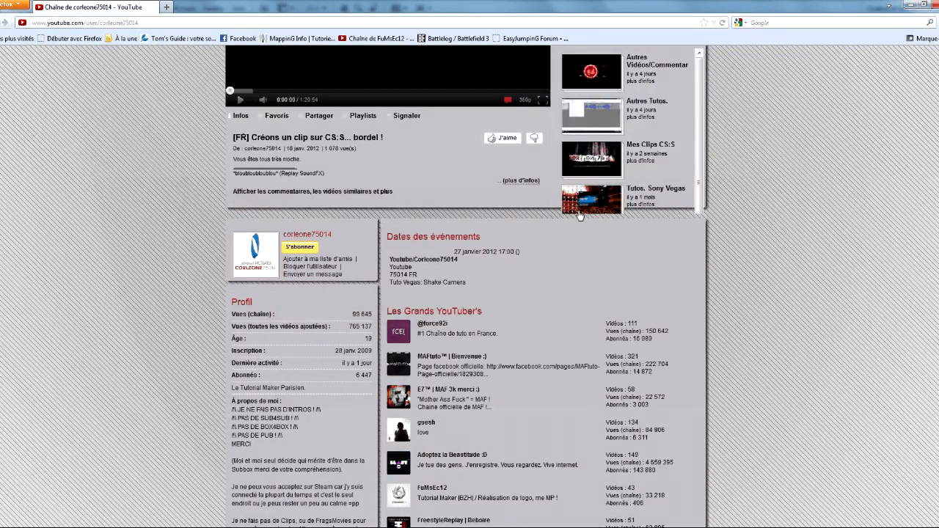
pyautogui.scroll(-1, 624, 210)
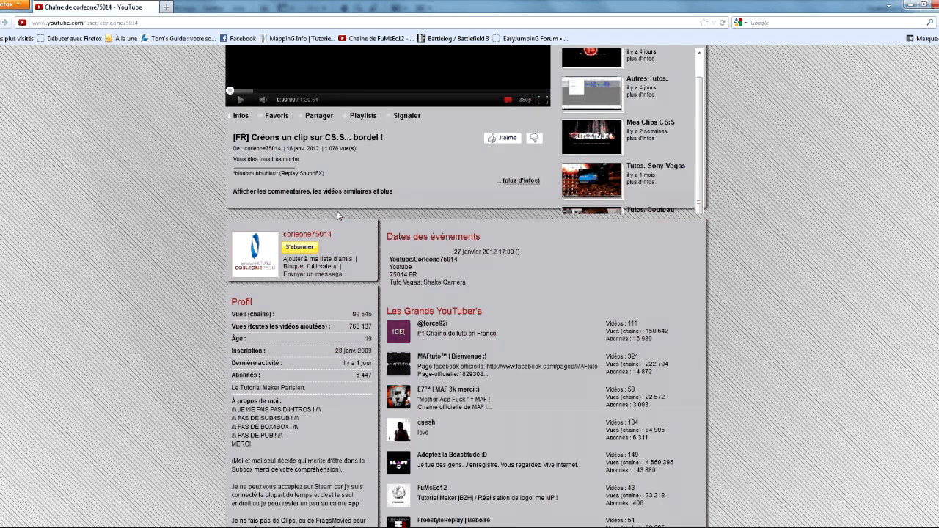
pyautogui.scroll(1, 624, 187)
pyautogui.scroll(6, 199, 207)
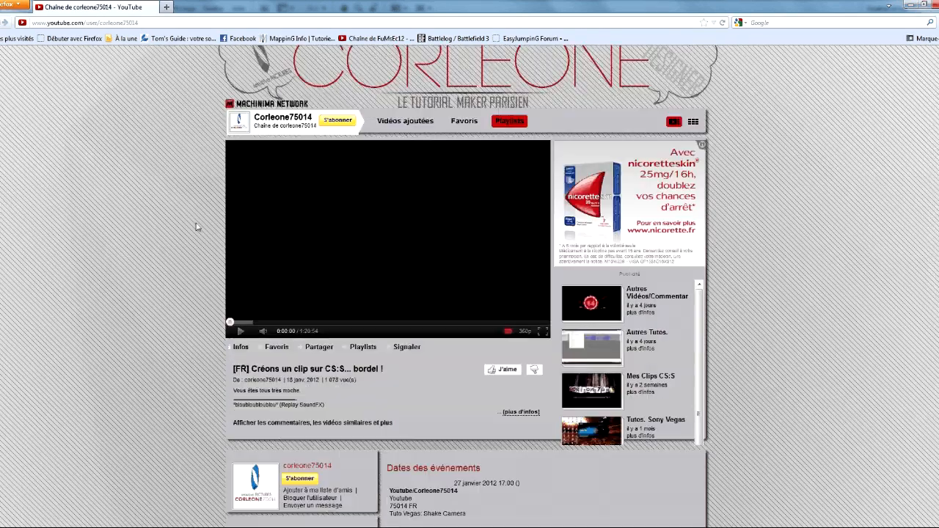
# - Switch back to Photoshop and try a thin horizontal selection across the white centre area of the template
pyautogui.hotkey('alt', 'Tab')
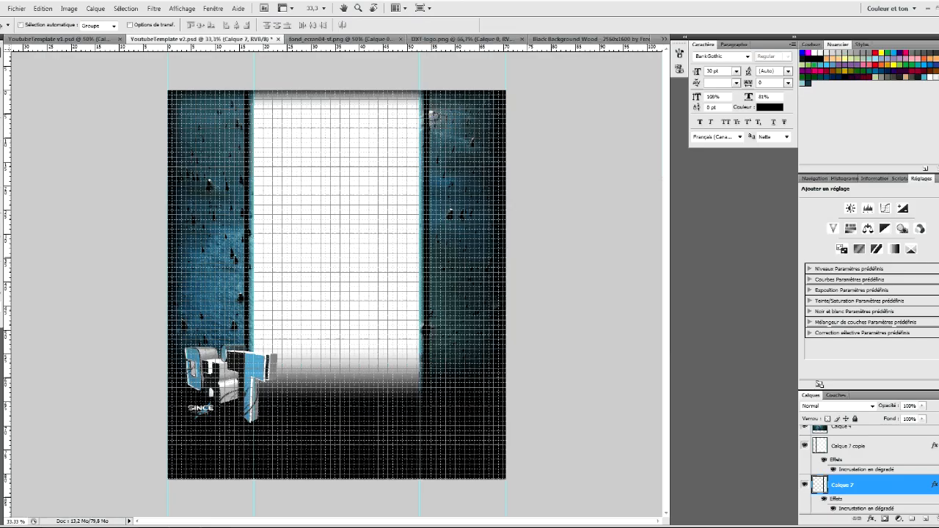
pyautogui.press('m')
pyautogui.moveTo(252, 190); pyautogui.dragTo(448, 202)
pyautogui.press('Up')
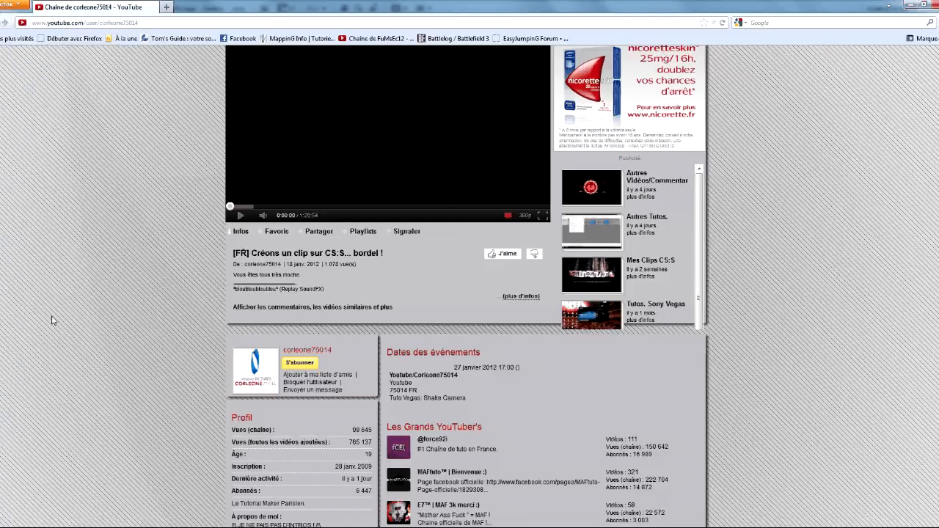
# - Display the YouTube channel's background image in Firefox and paste it into the v2 template in Photoshop as a new layer above Calque 7
pyautogui.scroll(4, 51, 320)
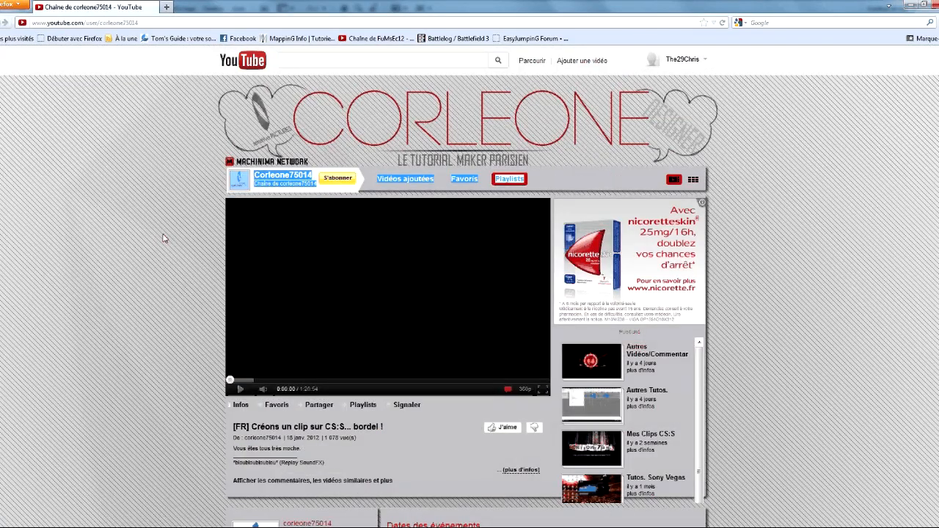
pyautogui.rightClick(137, 257)
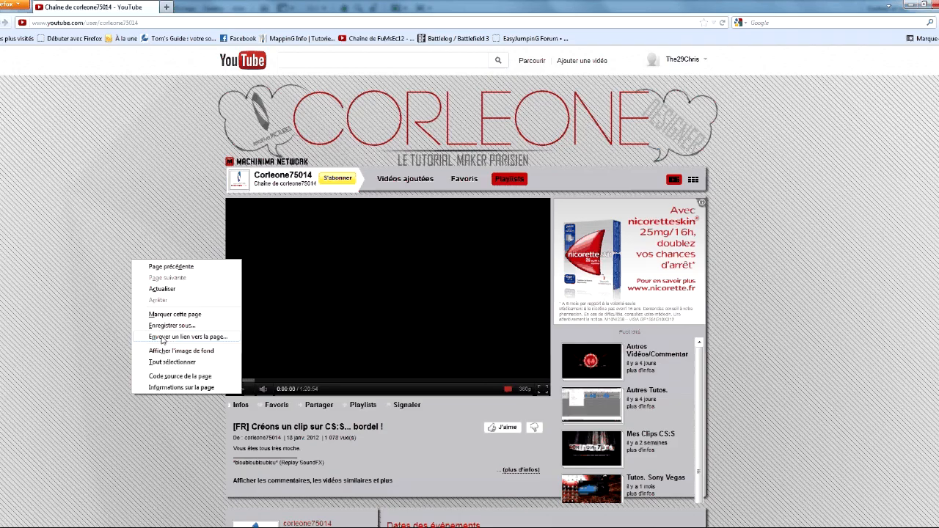
pyautogui.click(166, 350)
pyautogui.hotkey('alt', 'Tab')
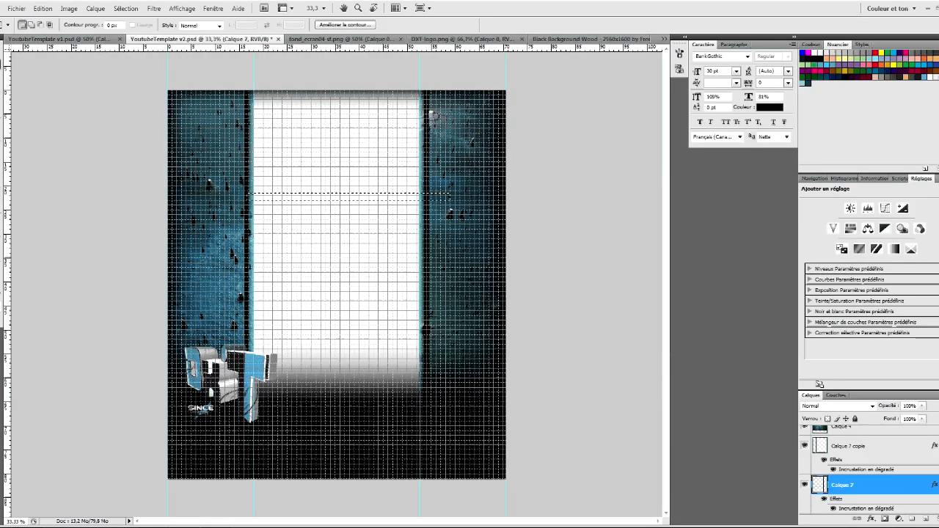
pyautogui.hotkey('alt', 'Tab')
pyautogui.hotkey('alt', 'Tab')
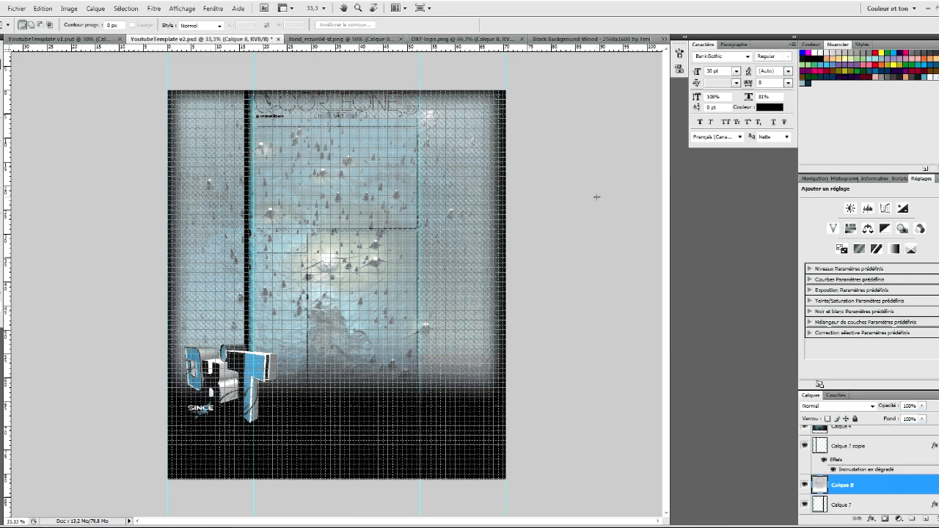
# - Move Calque 8 to the top of the layer stack and align the pasted background with the top and left edges of the canvas
pyautogui.press('v')
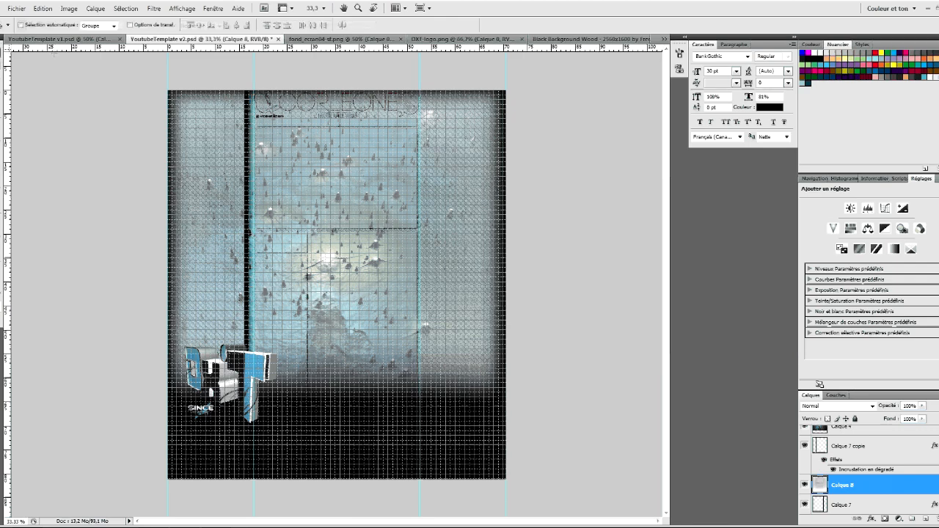
pyautogui.moveTo(258, 143)
pyautogui.mouseDown()
pyautogui.moveTo(254, 170)
pyautogui.moveTo(253, 147)
pyautogui.mouseUp()
pyautogui.moveTo(887, 483); pyautogui.dragTo(863, 443)
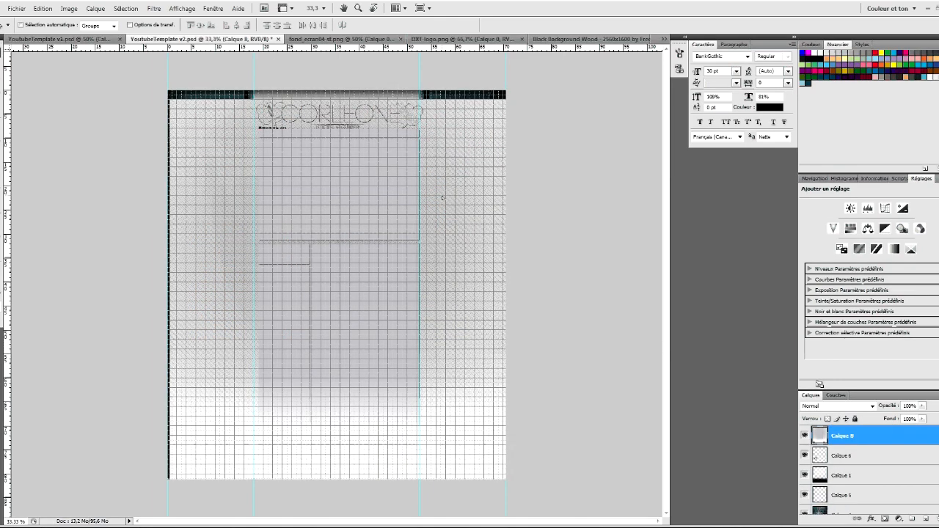
pyautogui.moveTo(442, 198); pyautogui.dragTo(440, 189)
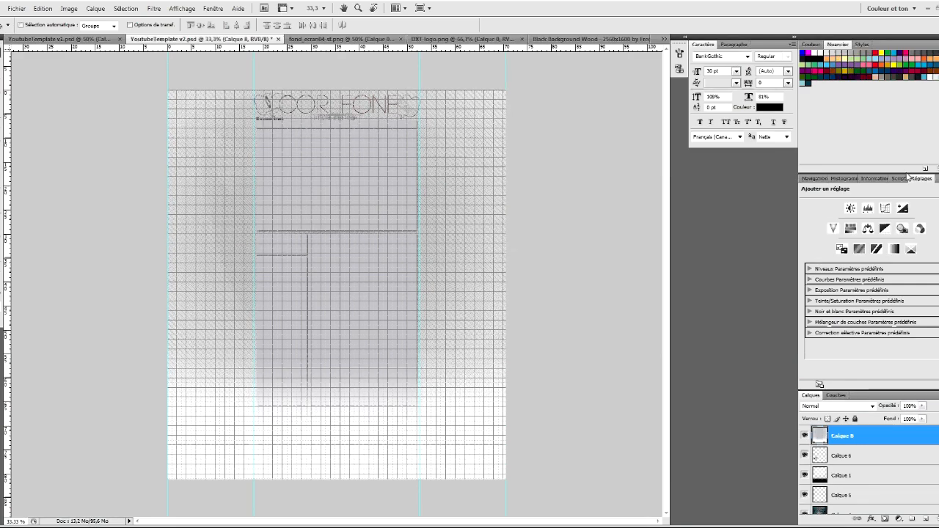
# - Remove the header logo strip from the pasted reference on Calque 8 and move the remainder up to the canvas's top edge
pyautogui.moveTo(259, 200); pyautogui.dragTo(258, 250)
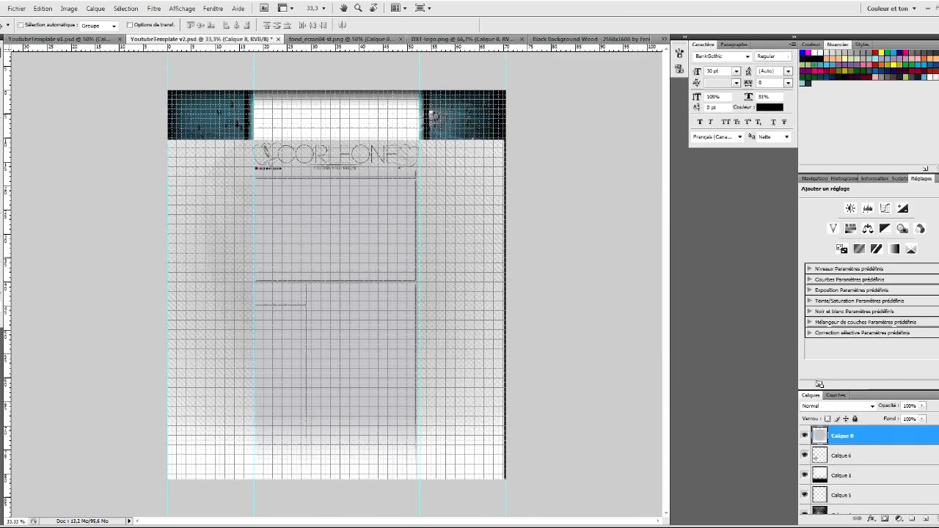
pyautogui.click(2, 65)
pyautogui.moveTo(125, 122); pyautogui.dragTo(527, 168)
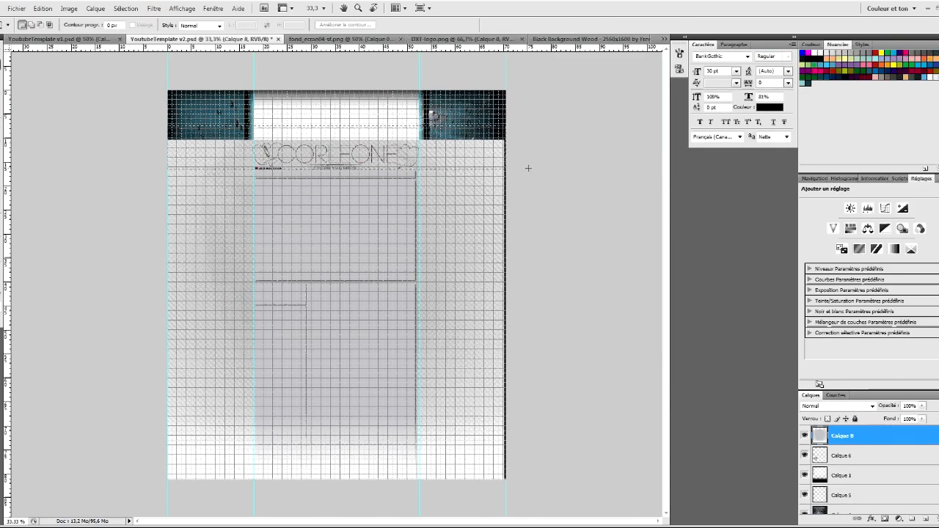
pyautogui.press('Delete')
pyautogui.hotkey('ctrl', 'd')
pyautogui.press('v')
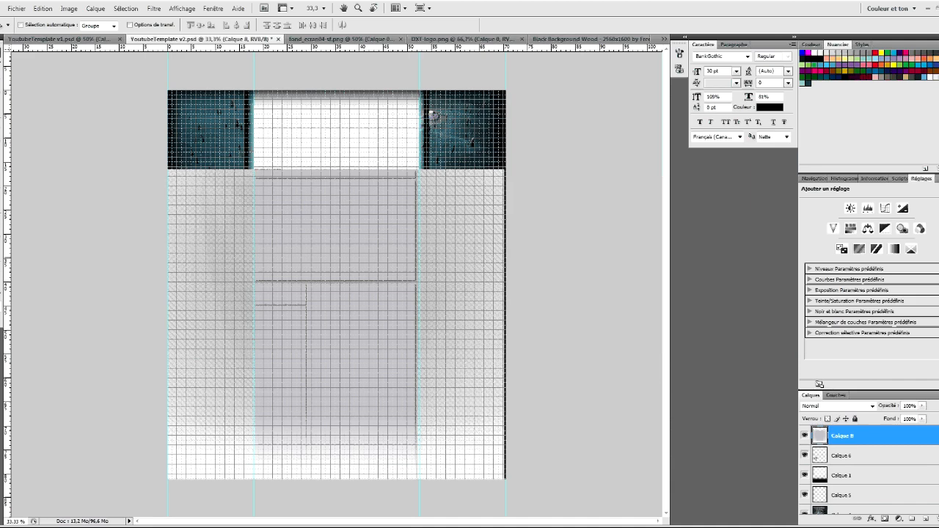
pyautogui.moveTo(242, 227); pyautogui.dragTo(243, 147)
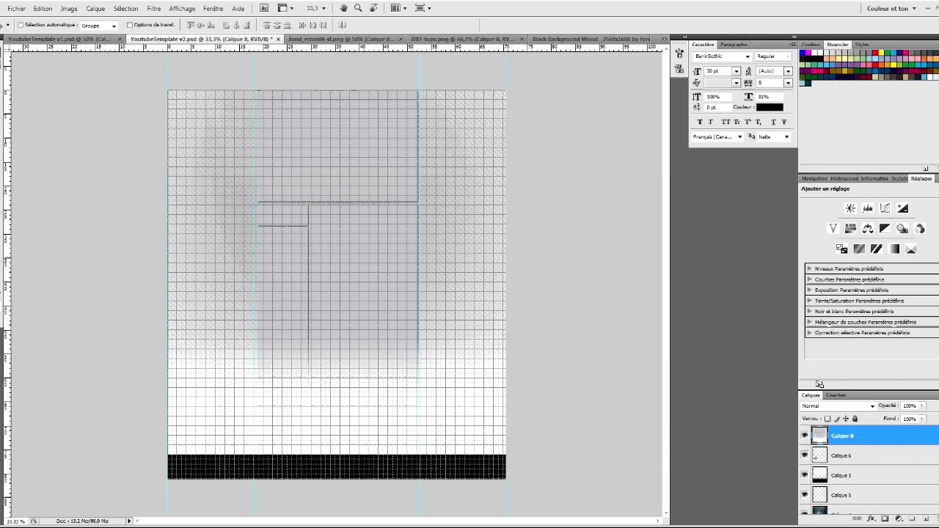
# - Cut a thin horizontal strip out of the white centre layer Calque 3 along the reference's main horizontal divider line
pyautogui.press('m')
pyautogui.moveTo(363, 206); pyautogui.dragTo(507, 207)
pyautogui.click(308, 188)
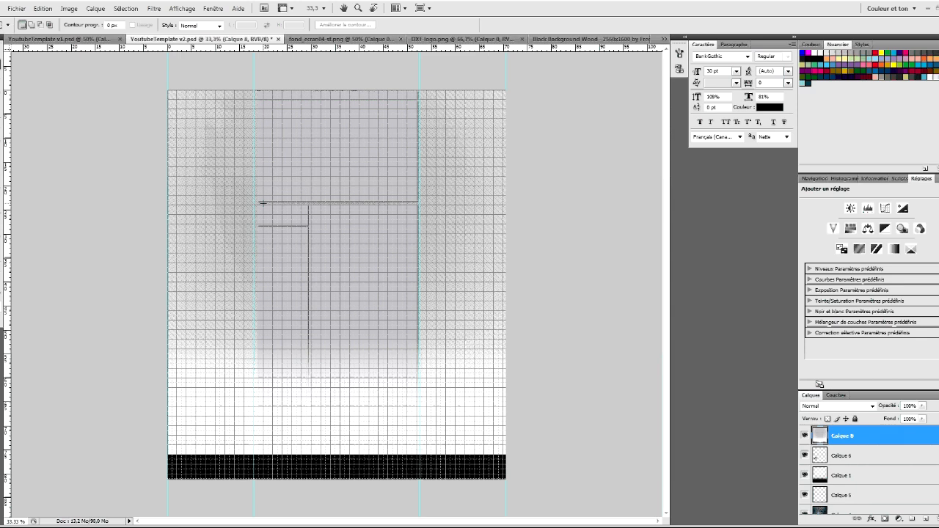
pyautogui.moveTo(236, 201); pyautogui.dragTo(506, 205)
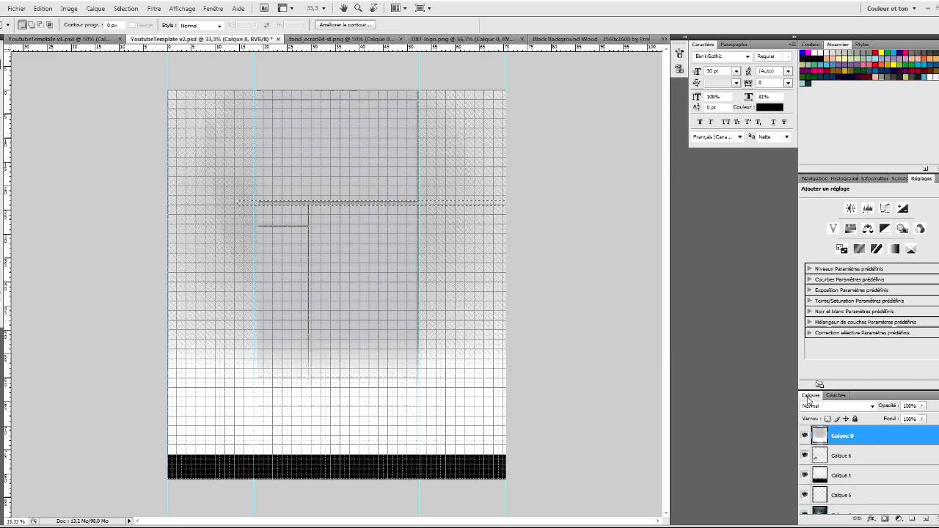
pyautogui.scroll(-5, 845, 462)
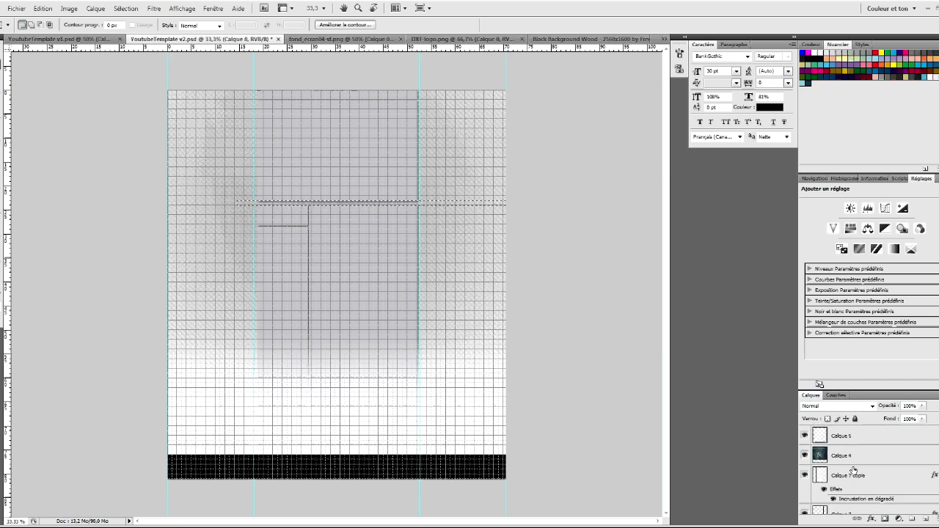
pyautogui.click(842, 506)
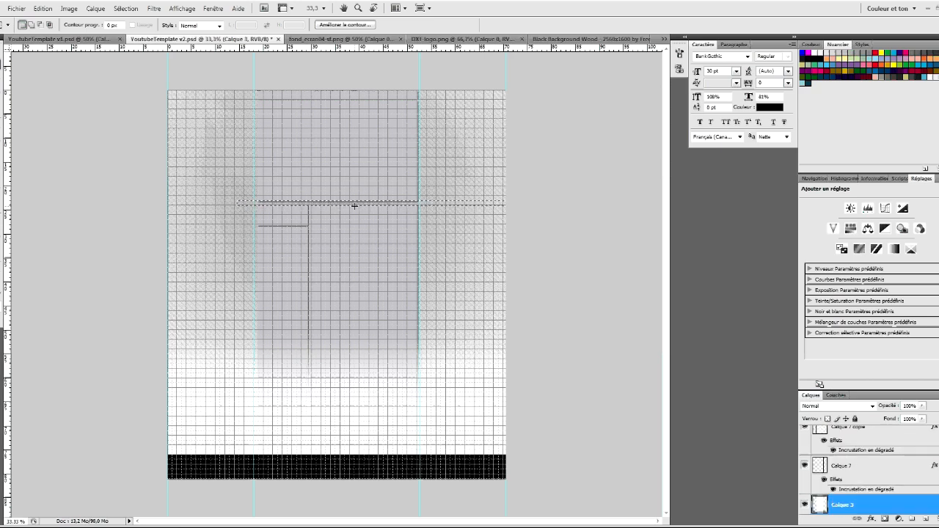
pyautogui.click(241, 210)
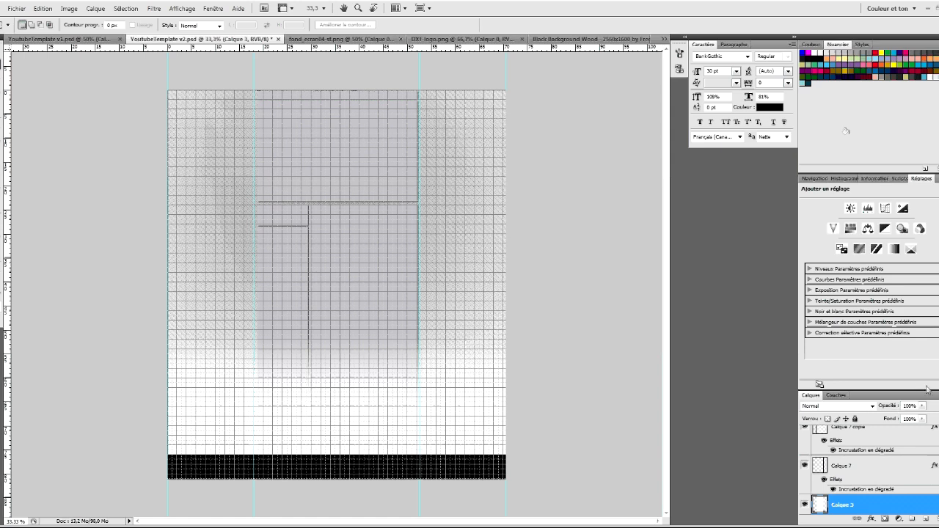
# - Delete the reference layer Calque 8 from the v2 template
pyautogui.press('v')
pyautogui.scroll(1, 895, 474)
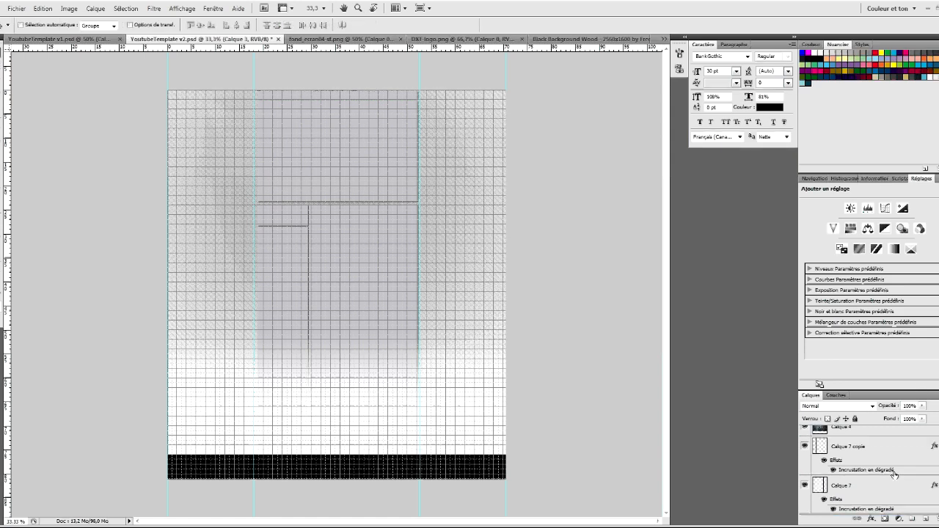
pyautogui.scroll(4, 913, 445)
pyautogui.click(912, 440)
pyautogui.hotkey('ctrl', 'z')
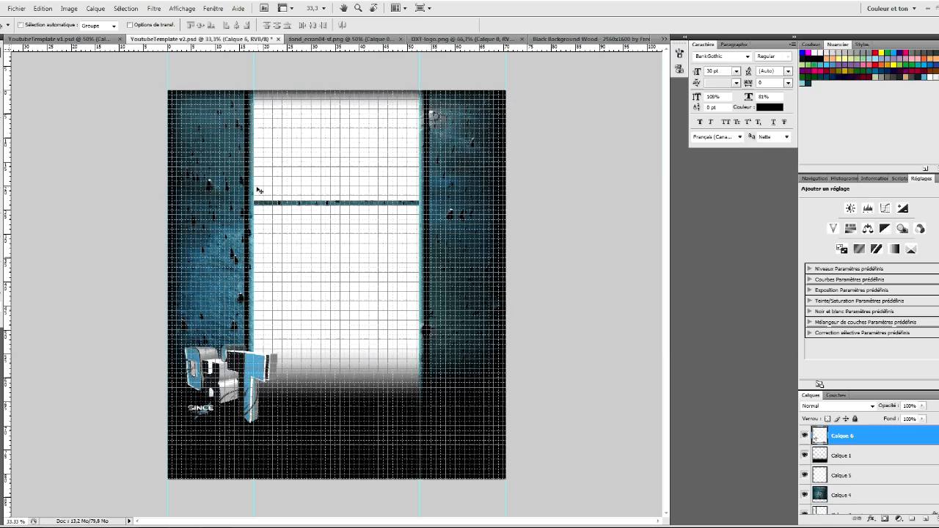
# - Apply a Color Overlay (Incrustation couleur) layer style to Calque 3 so the nebula texture shows through the white centre panels
pyautogui.scroll(-3, 847, 470)
pyautogui.scroll(-3, 847, 474)
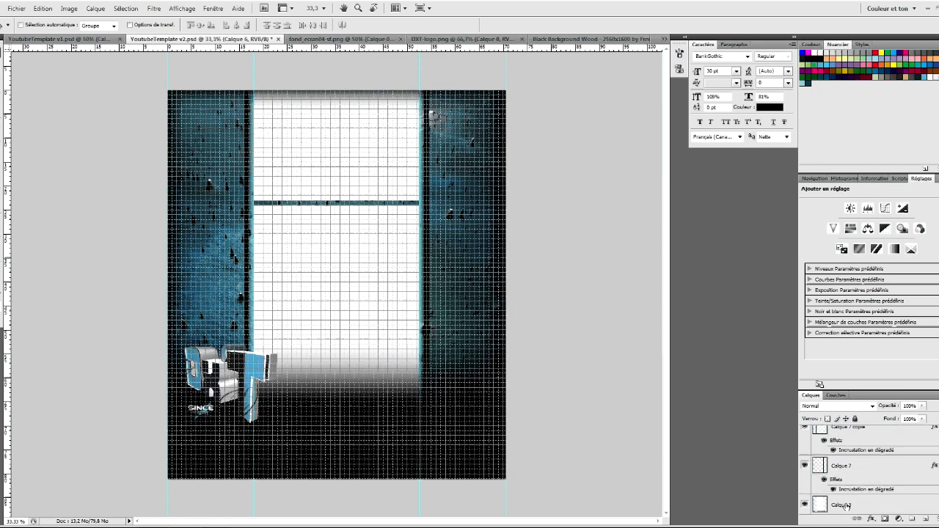
pyautogui.click(843, 505)
pyautogui.rightClick(842, 505)
pyautogui.click(865, 272)
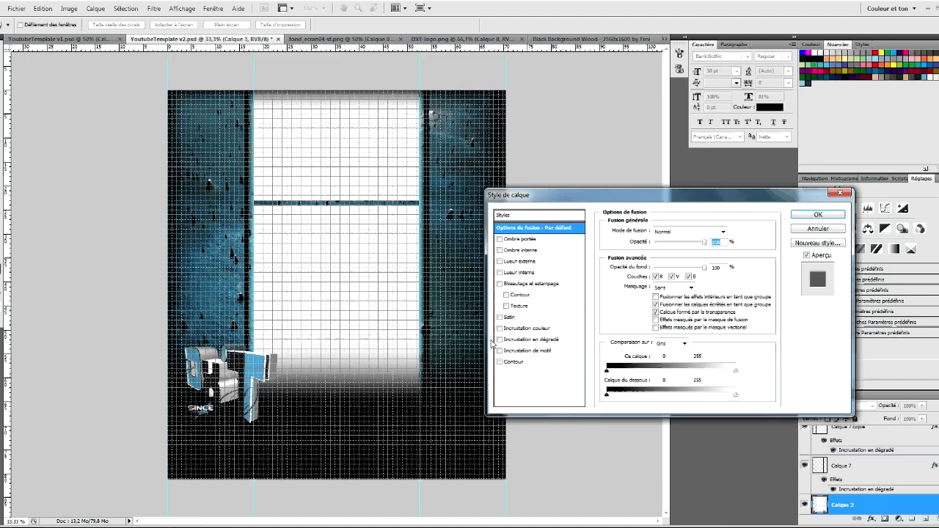
pyautogui.click(500, 328)
pyautogui.click(530, 328)
pyautogui.click(731, 231)
pyautogui.click(539, 334)
pyautogui.moveTo(539, 334)
pyautogui.mouseDown()
pyautogui.moveTo(549, 336)
pyautogui.moveTo(545, 364)
pyautogui.moveTo(533, 328)
pyautogui.mouseUp()
pyautogui.click(763, 300)
pyautogui.click(813, 215)
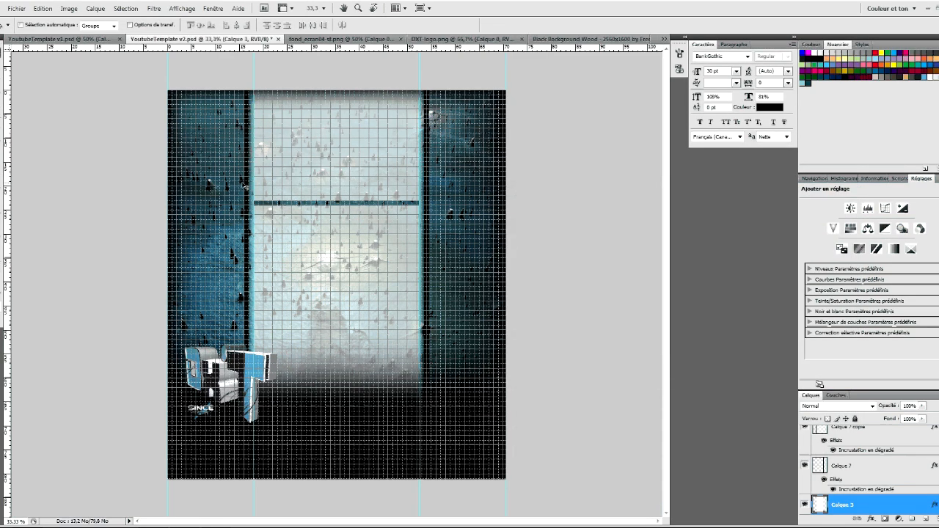
# - Look at the v1 template for comparison and view the whole v2 template at about 35%
pyautogui.click(81, 39)
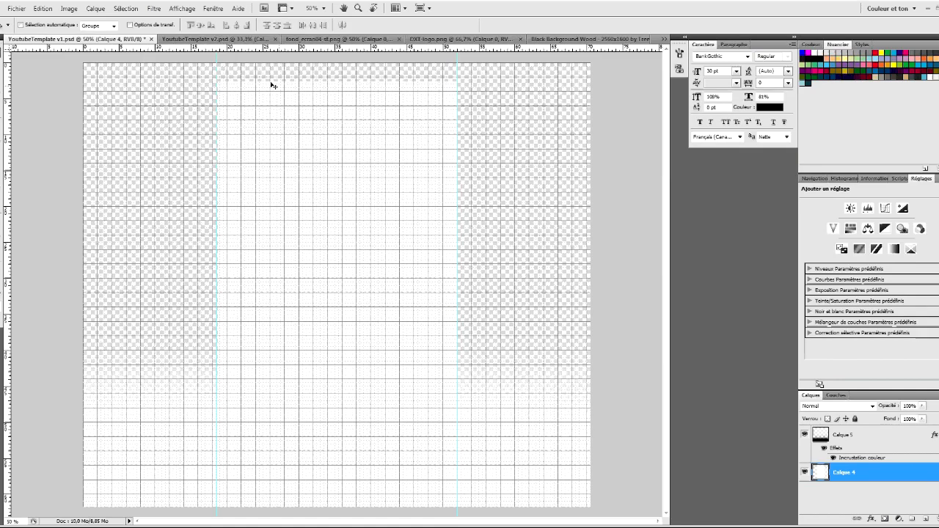
pyautogui.hotkey('ctrl', 'Tab')
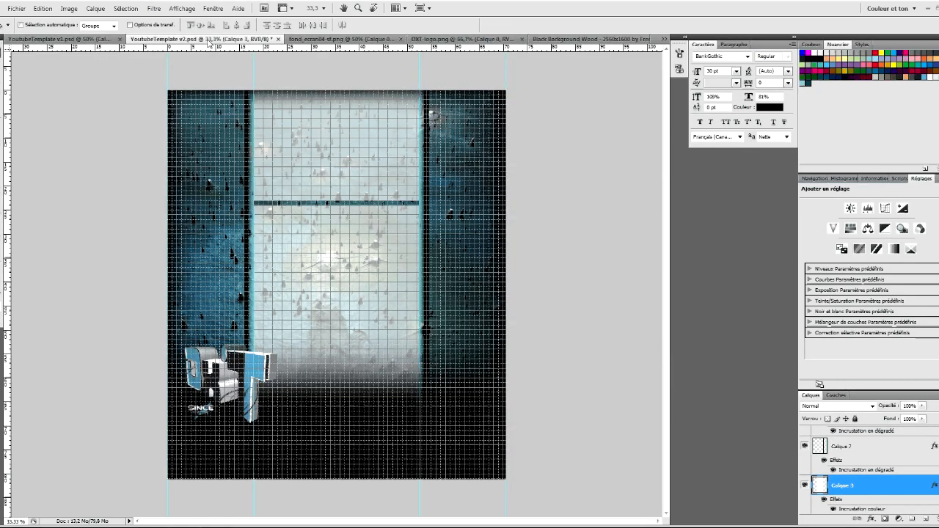
pyautogui.click(824, 179)
pyautogui.click(898, 354)
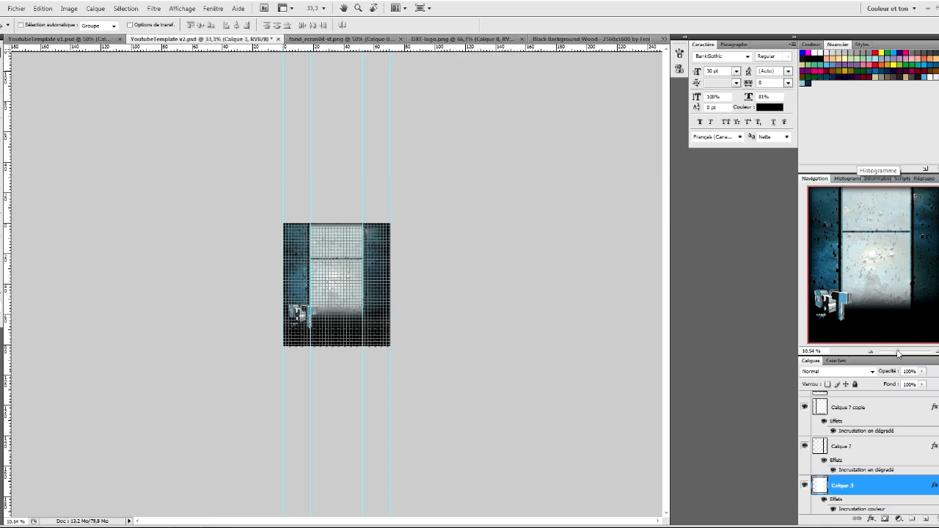
pyautogui.moveTo(898, 354); pyautogui.dragTo(902, 354)
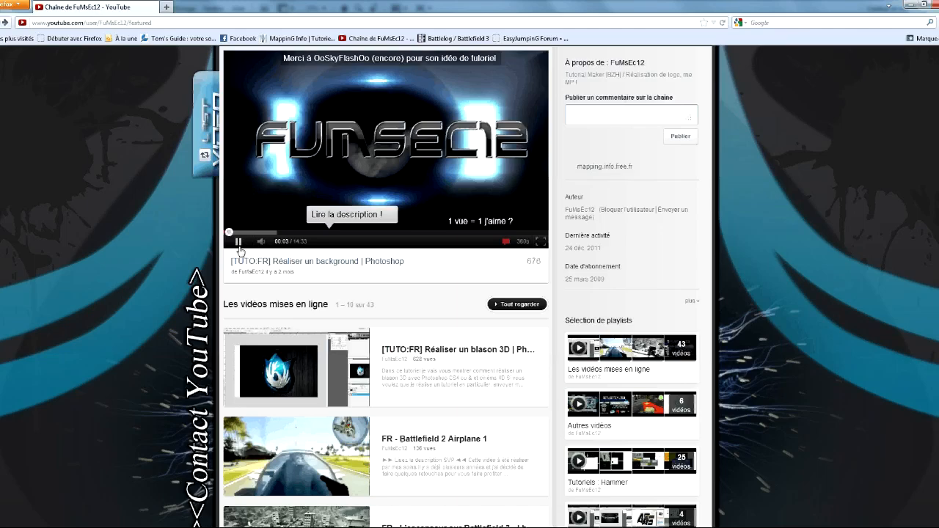
# - Switch to Firefox, pause the channel's video and examine the tab-shaped box beside the video area
pyautogui.click(239, 245)
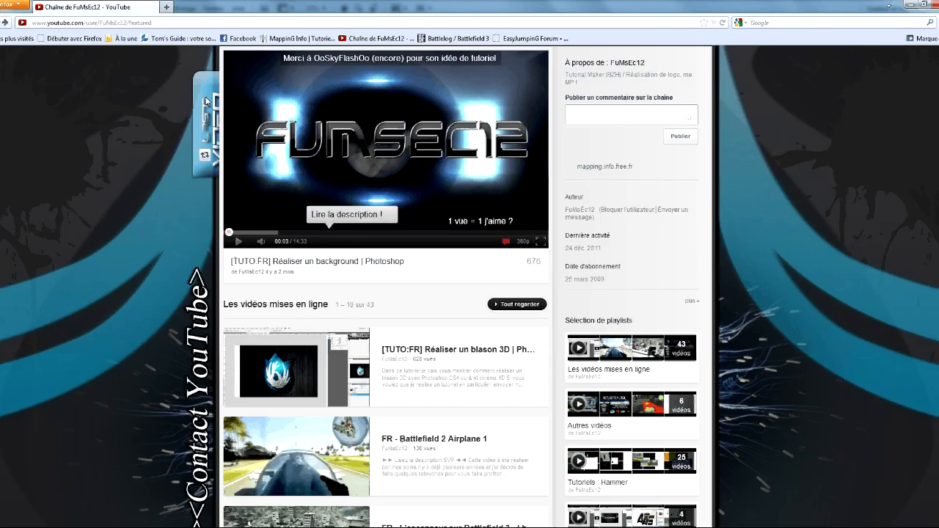
pyautogui.scroll(3, 202, 74)
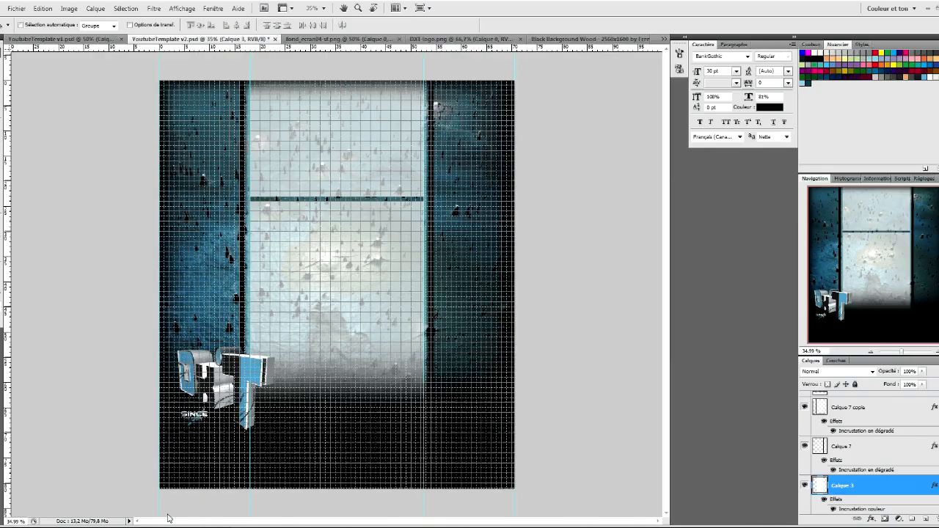
# - In Photoshop, draw a black rounded rectangle with a 40 px radius over the centre panel's upper left edge and rasterize its layer
pyautogui.click(1, 254)
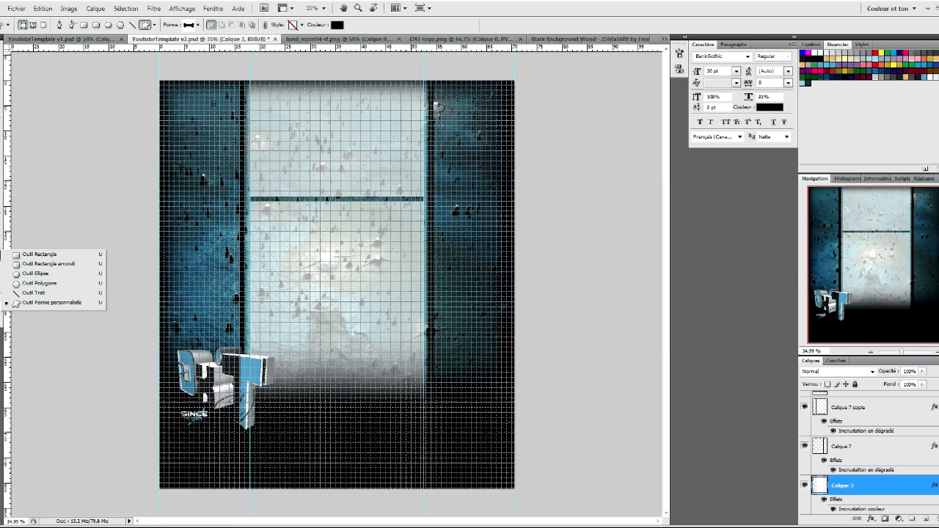
pyautogui.click(46, 264)
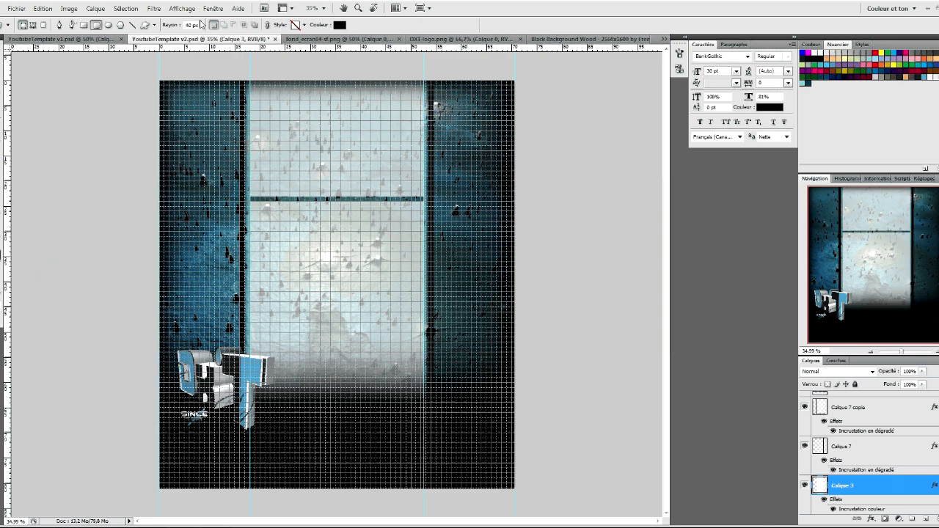
pyautogui.hotkey('ctrl', '1')
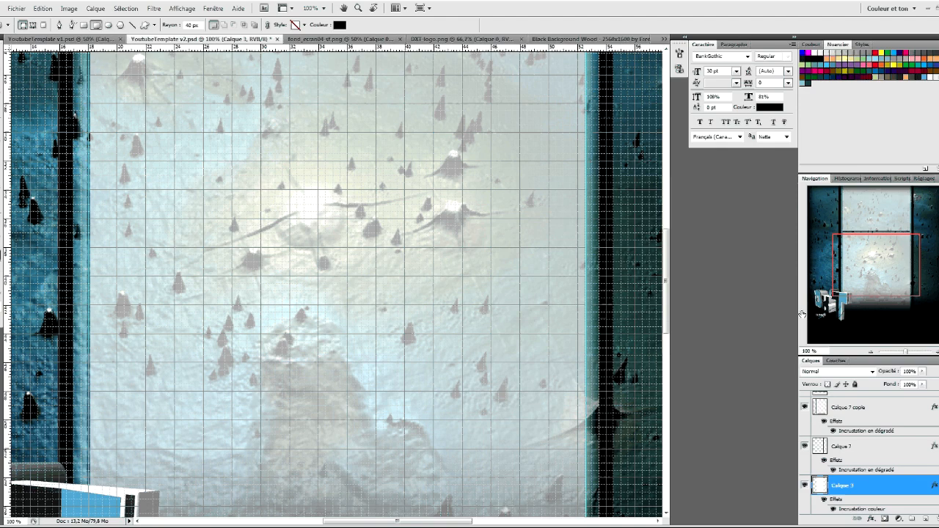
pyautogui.click(666, 212)
pyautogui.click(667, 212)
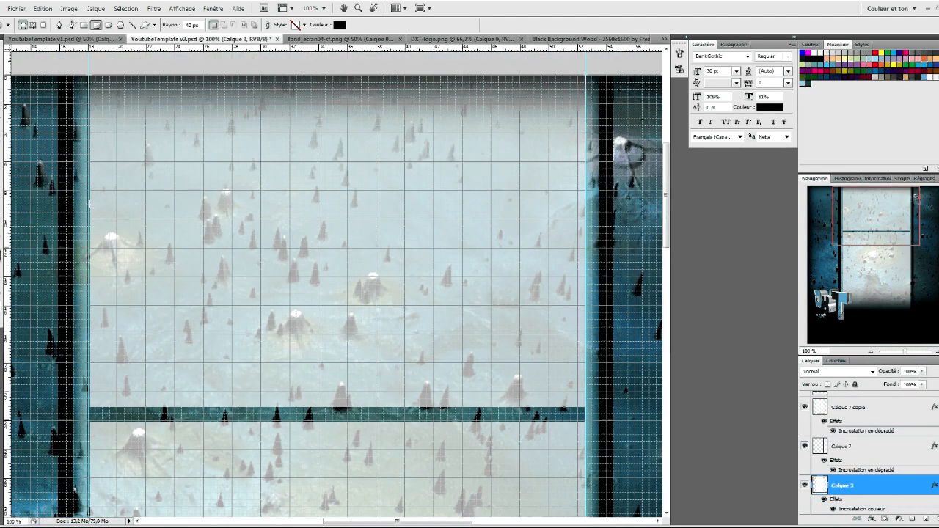
pyautogui.moveTo(48, 249)
pyautogui.mouseDown()
pyautogui.moveTo(21, 398)
pyautogui.moveTo(49, 407)
pyautogui.mouseUp()
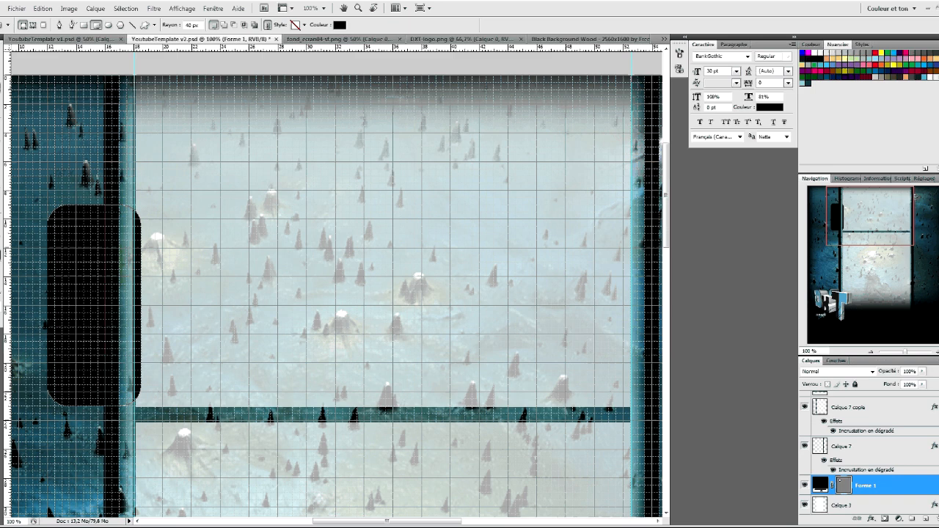
pyautogui.rightClick(80, 298)
pyautogui.click(119, 373)
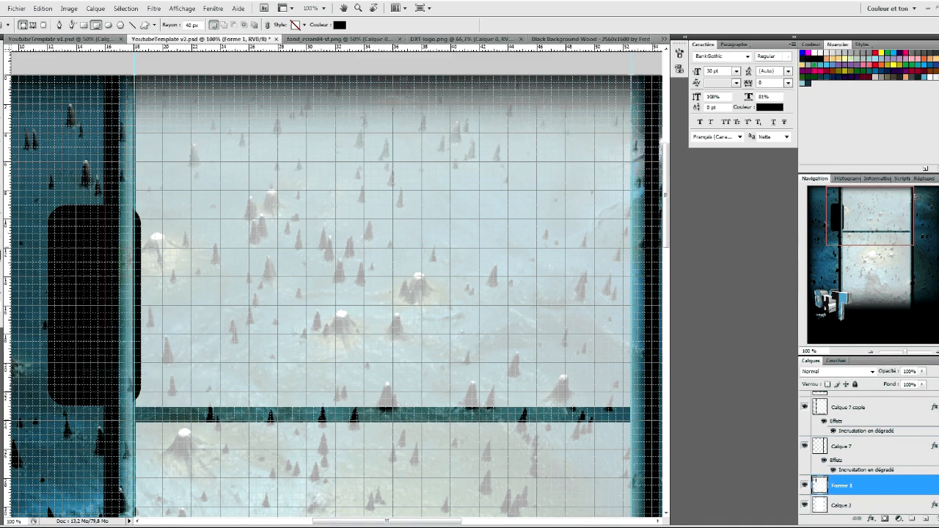
# - Move the black rounded rectangle up and slightly outward so it sits against the dark strip beside the upper centre panel
pyautogui.press('v')
pyautogui.moveTo(72, 239); pyautogui.dragTo(64, 194)
pyautogui.moveTo(904, 351); pyautogui.dragTo(902, 352)
pyautogui.moveTo(666, 286); pyautogui.dragTo(666, 224)
pyautogui.moveTo(193, 271); pyautogui.dragTo(193, 264)
pyautogui.moveTo(903, 352); pyautogui.dragTo(903, 354)
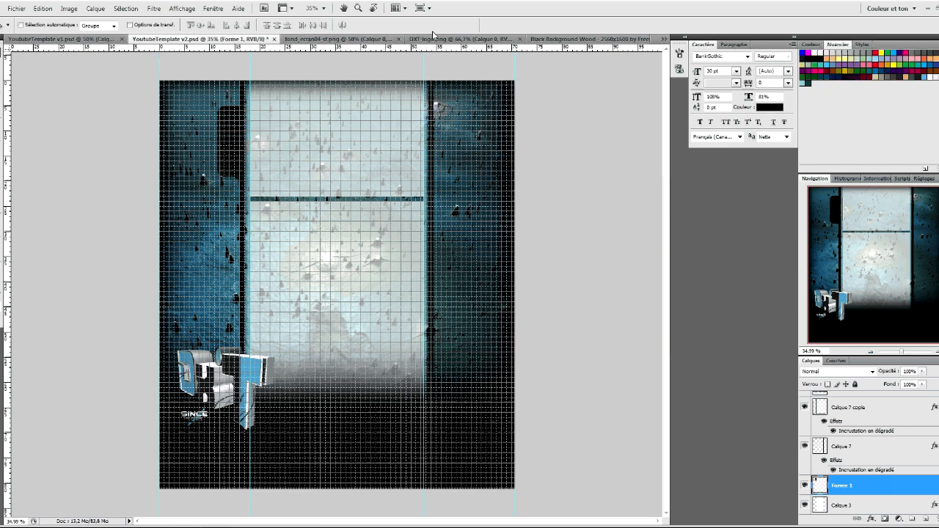
pyautogui.click(222, 41)
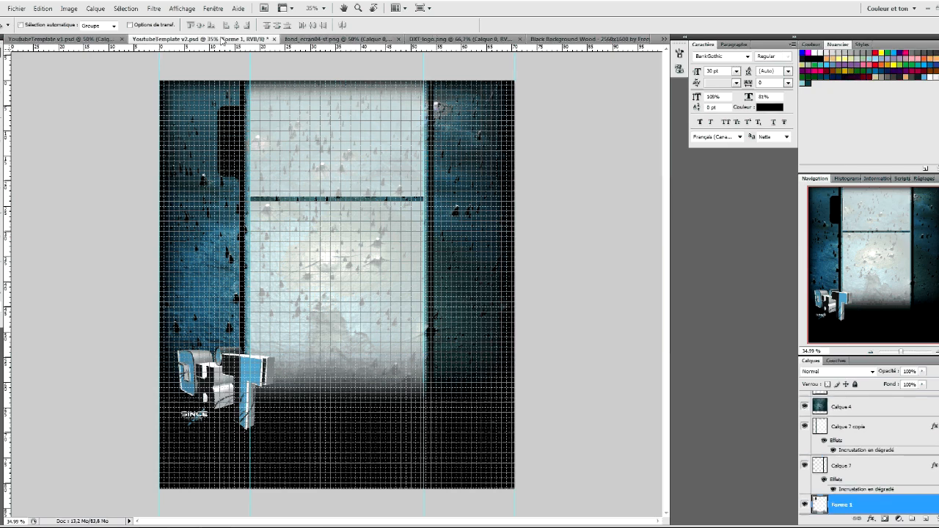
pyautogui.click(1, 64)
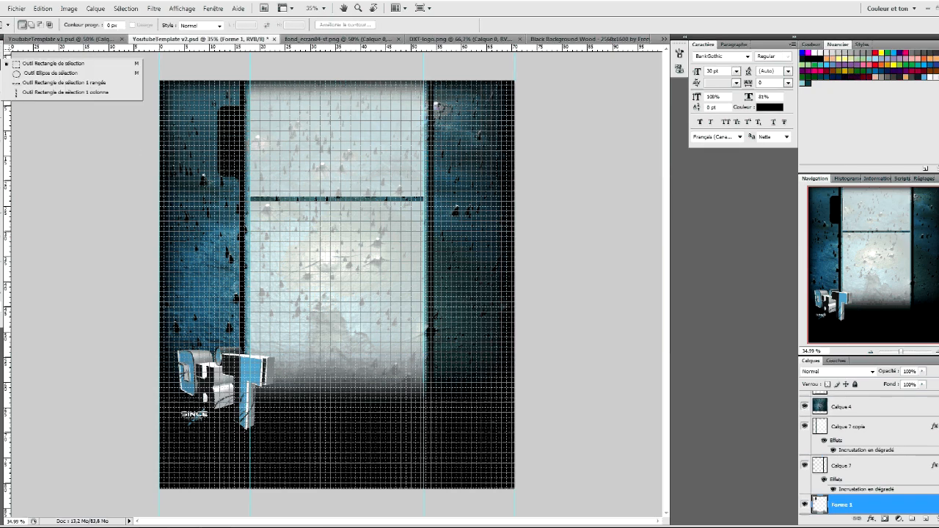
pyautogui.click(1, 54)
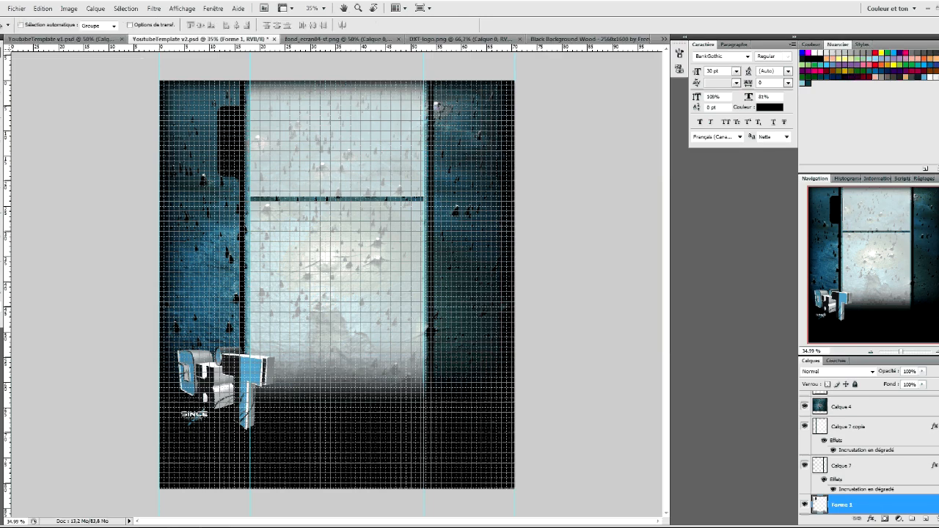